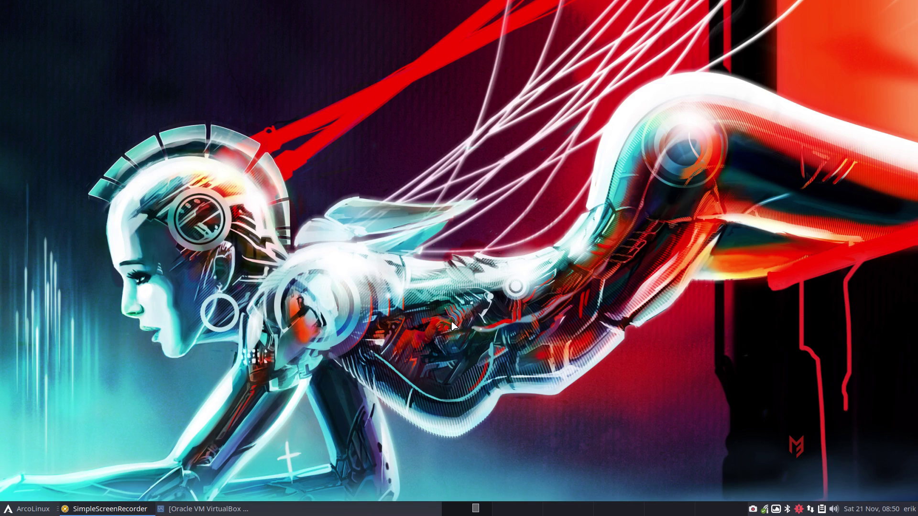
# Step: Open a terminal showing the neofetch system summary, then close it
pyautogui.press('super+Return')
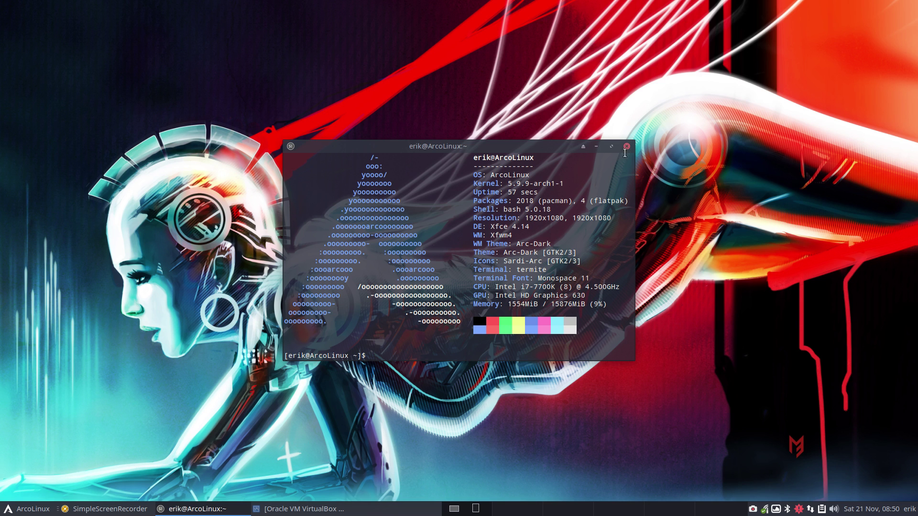
pyautogui.click(626, 146)
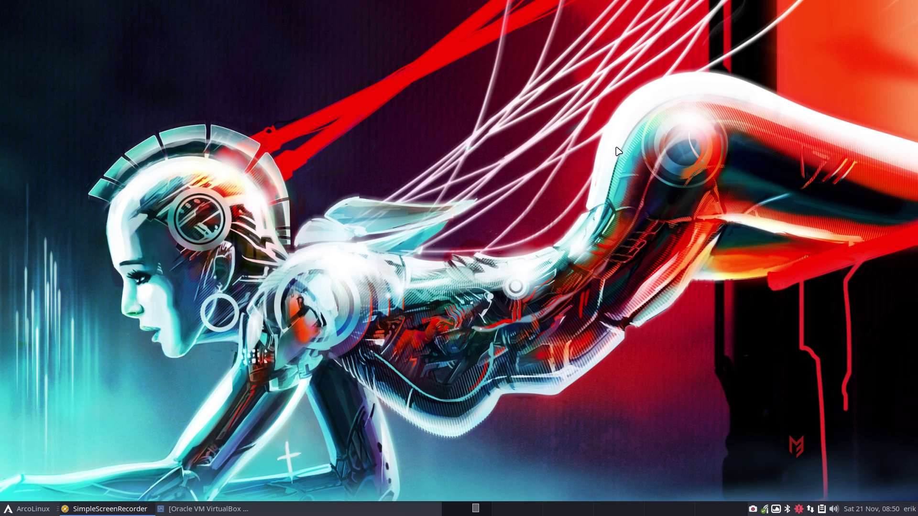
# Step: Bring VirtualBox Manager forward and log in to the Dwm session in LightDM with the account password
pyautogui.click(200, 510)
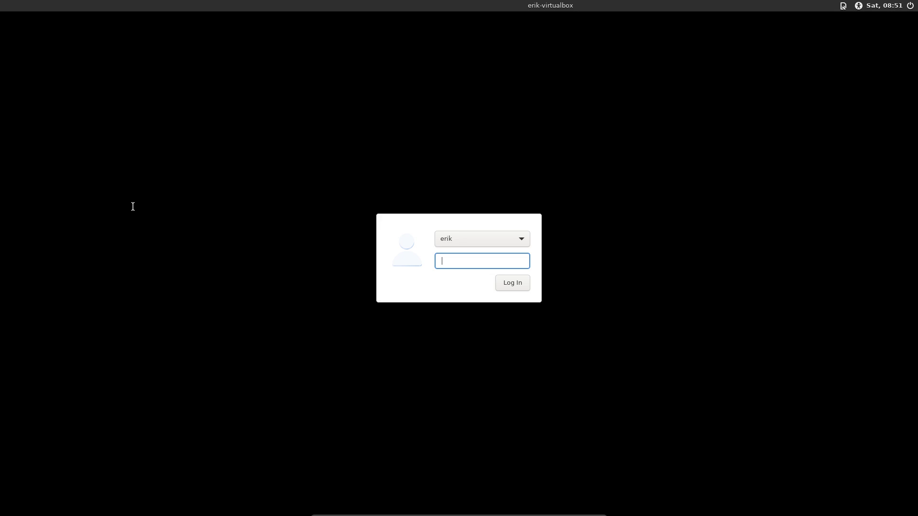
pyautogui.click(844, 6)
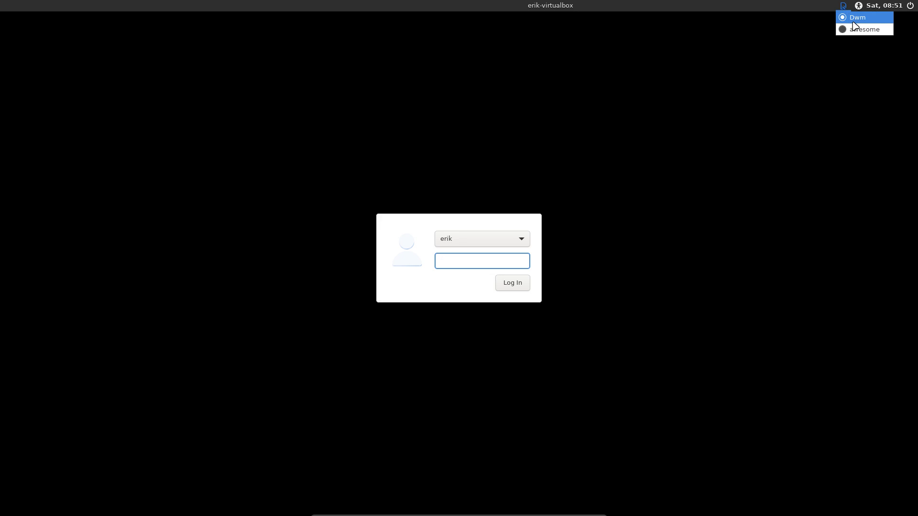
pyautogui.click(477, 306)
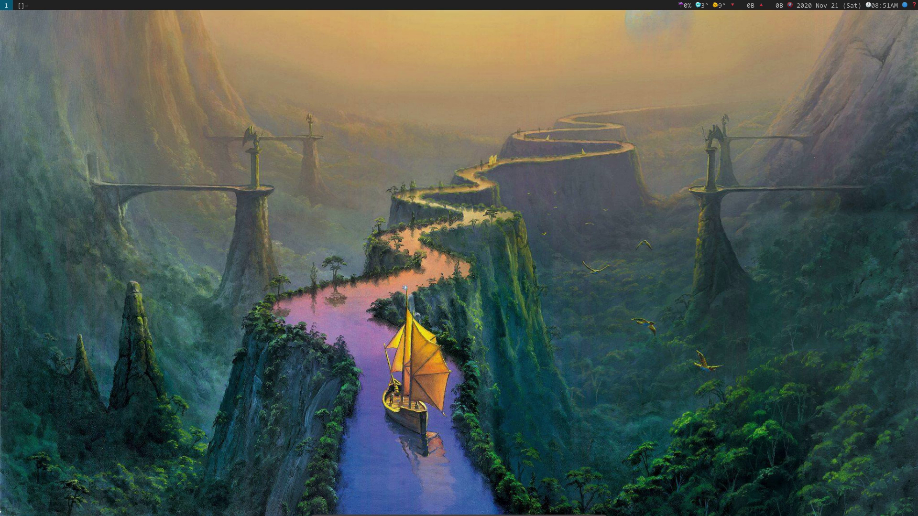
# Step: Open an st terminal and run neofetch, showing WM dwm and kernel 5.9.9-arch1-1
pyautogui.press('super+Return')
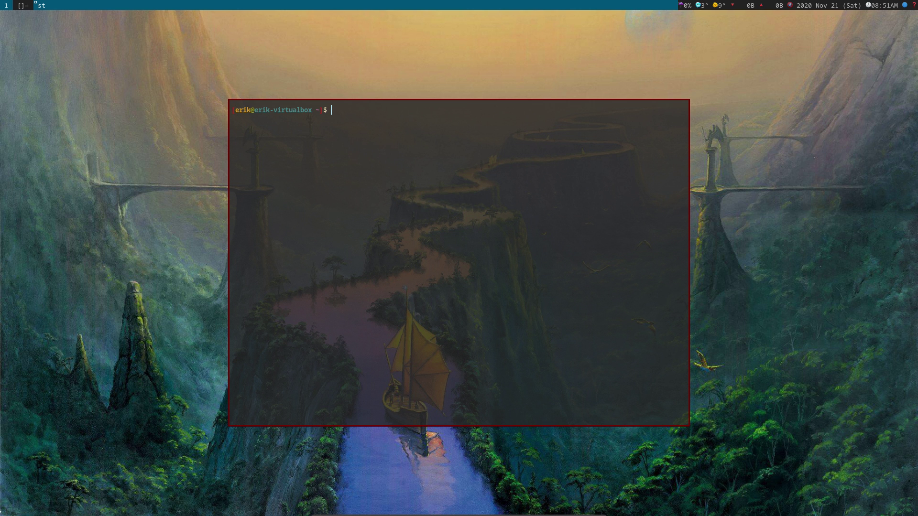
pyautogui.write('neofetch')
pyautogui.press('Return')
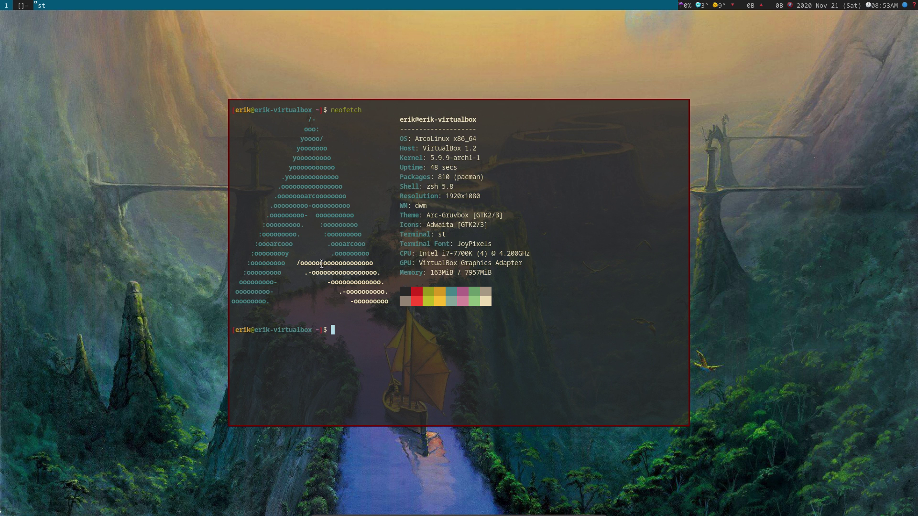
# Step: Open the dmenu launcher, select some terminal text, then cancel the launcher and clear the selection
pyautogui.press('super+d')
pyautogui.write('qo')
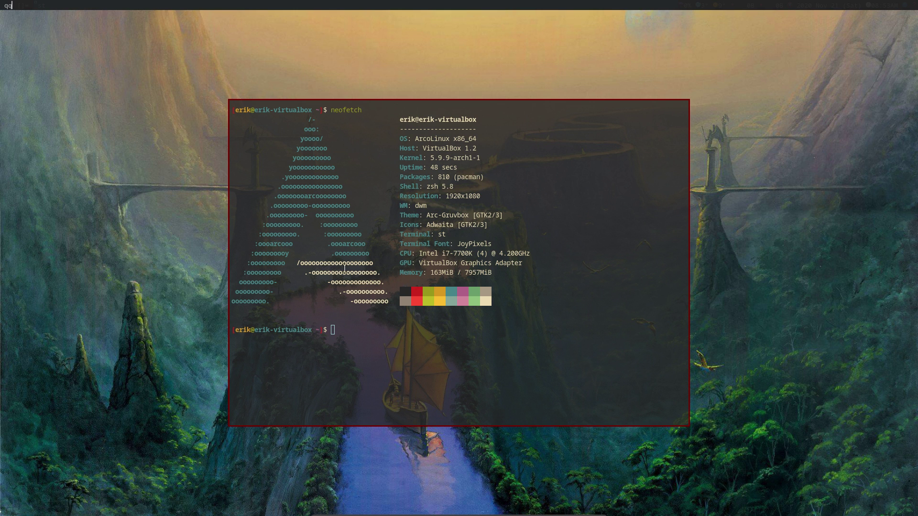
pyautogui.doubleClick(345, 269)
pyautogui.tripleClick(295, 319)
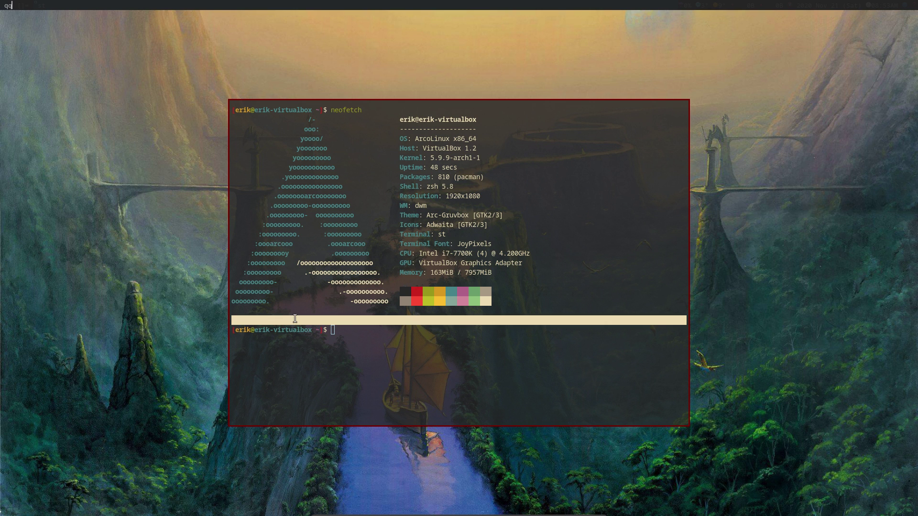
pyautogui.click(295, 319)
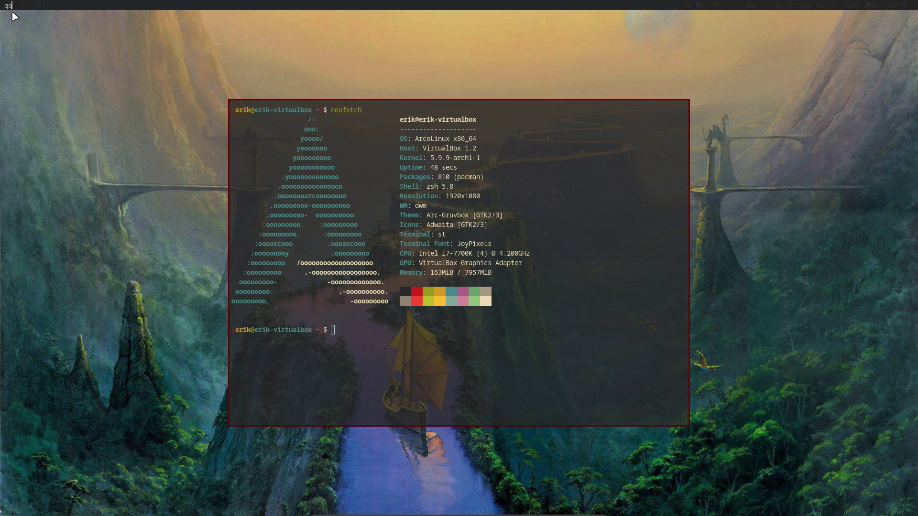
pyautogui.press('Escape')
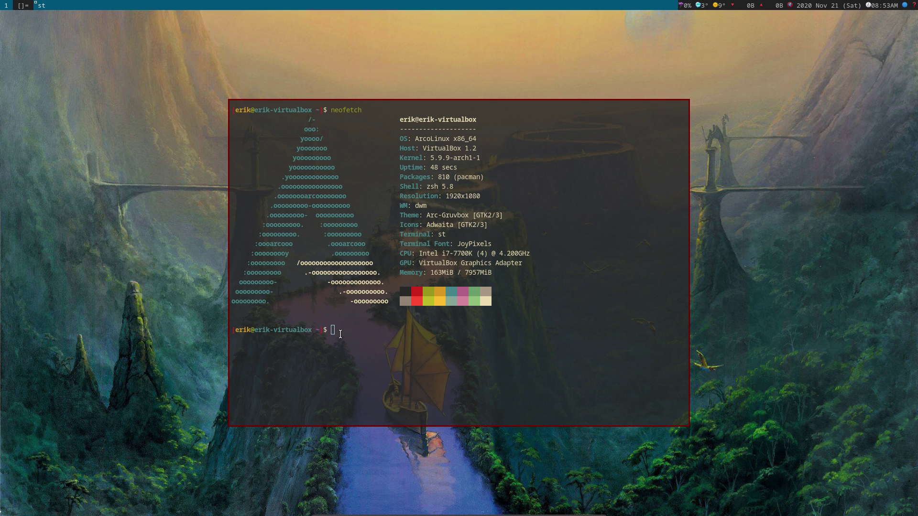
pyautogui.moveTo(343, 330); pyautogui.dragTo(331, 329)
pyautogui.click(346, 323)
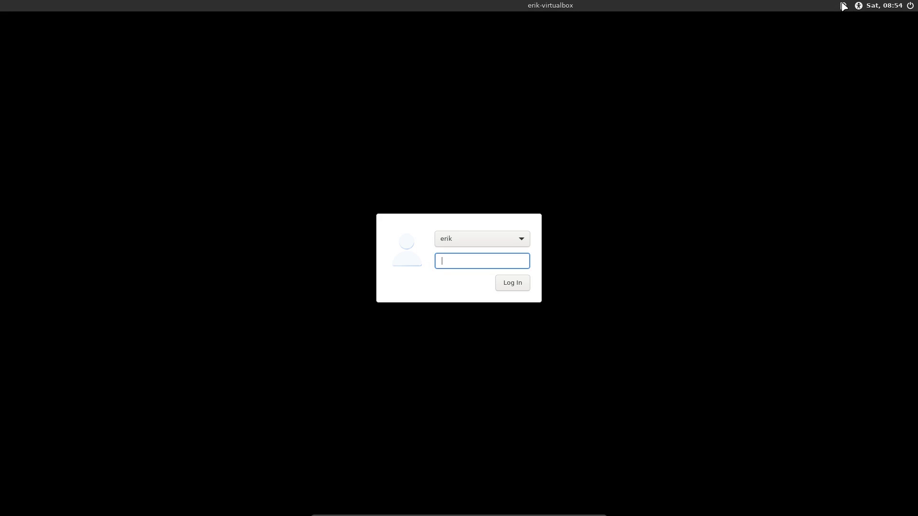
# Step: Choose the awesome session from the LightDM session list
pyautogui.click(843, 5)
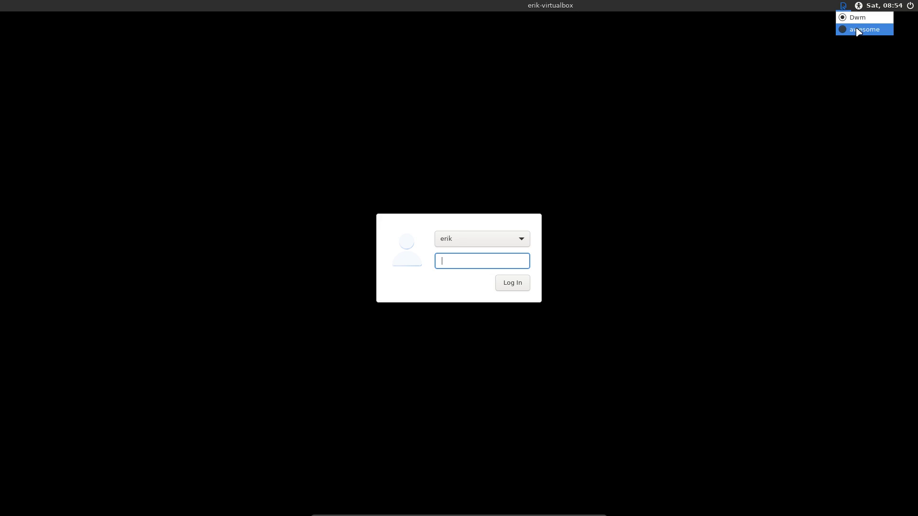
pyautogui.click(844, 30)
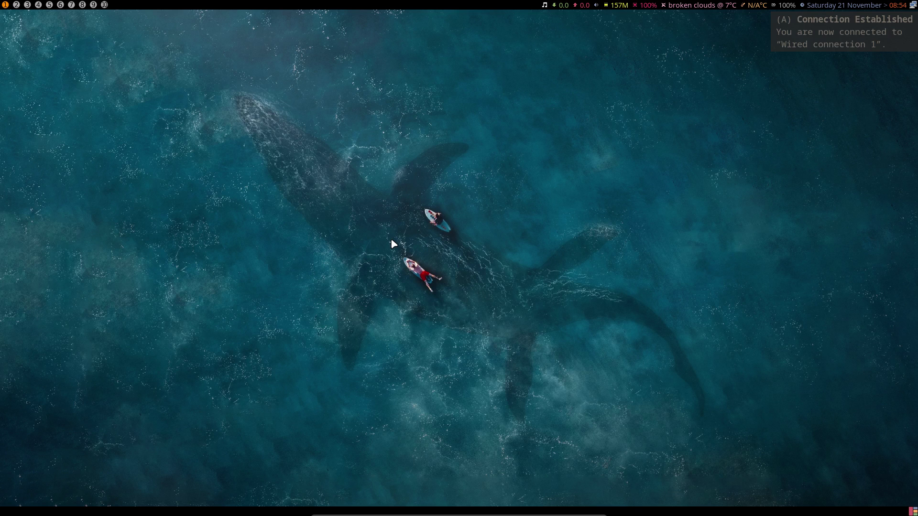
# Step: Dismiss the network notification and open a urxvt terminal beside Thunar on the home folder
pyautogui.click(866, 22)
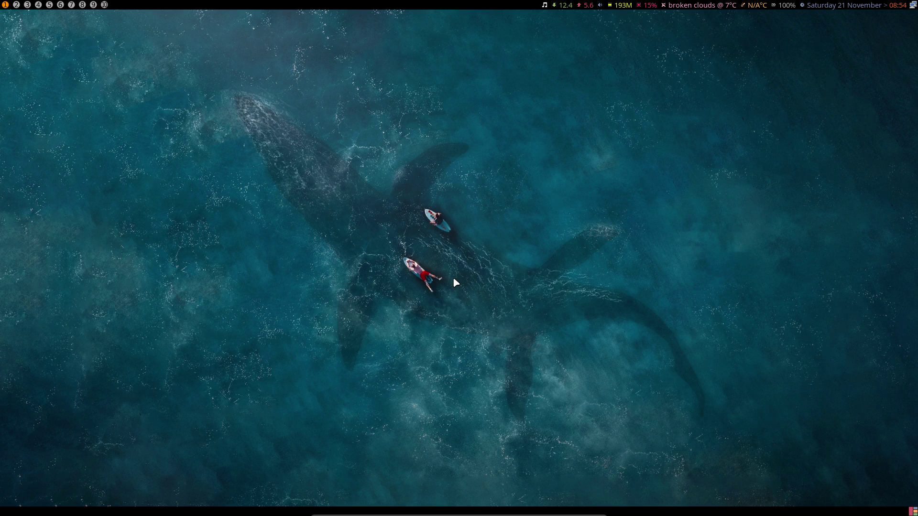
pyautogui.press('super+Return')
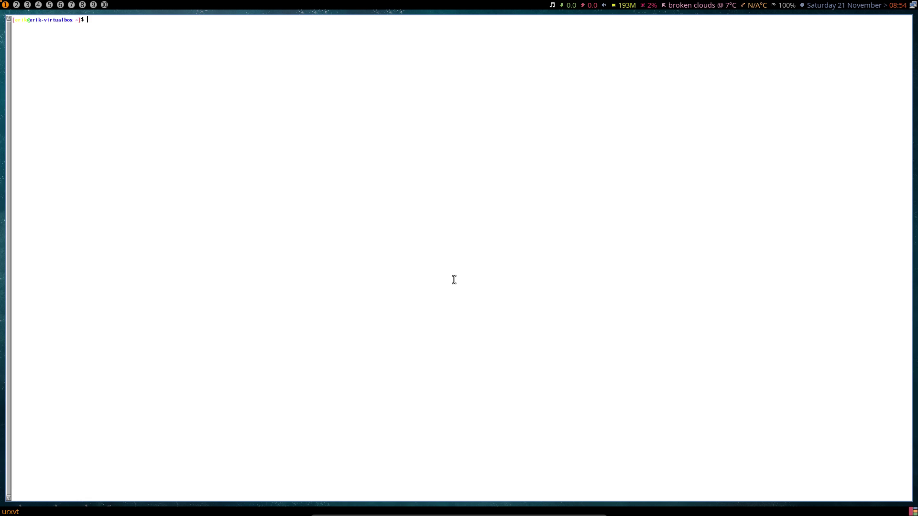
pyautogui.press('super+e')
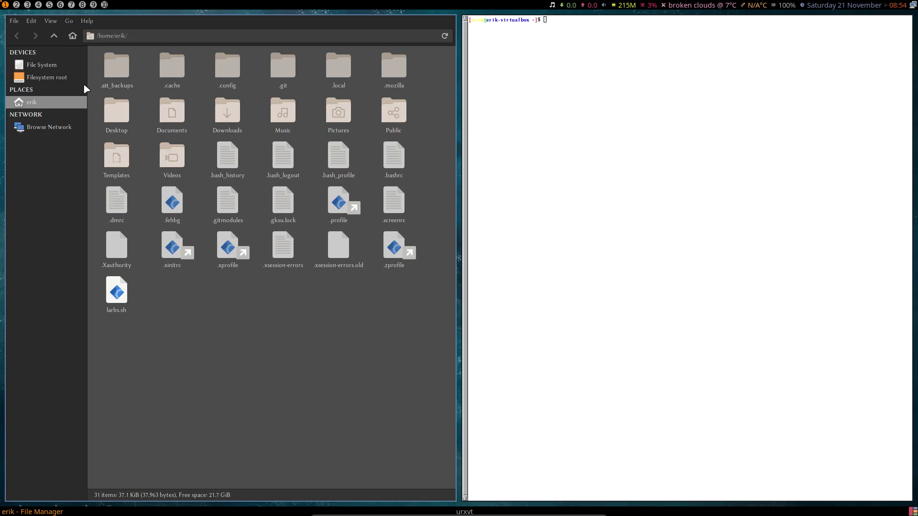
# Step: Go to the File System root in Thunar, peek into var, and return to root
pyautogui.click(54, 68)
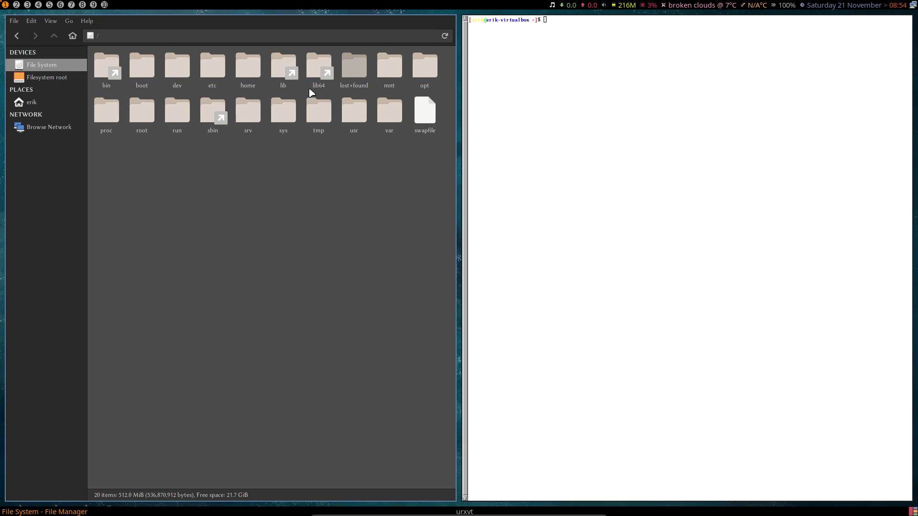
pyautogui.doubleClick(391, 113)
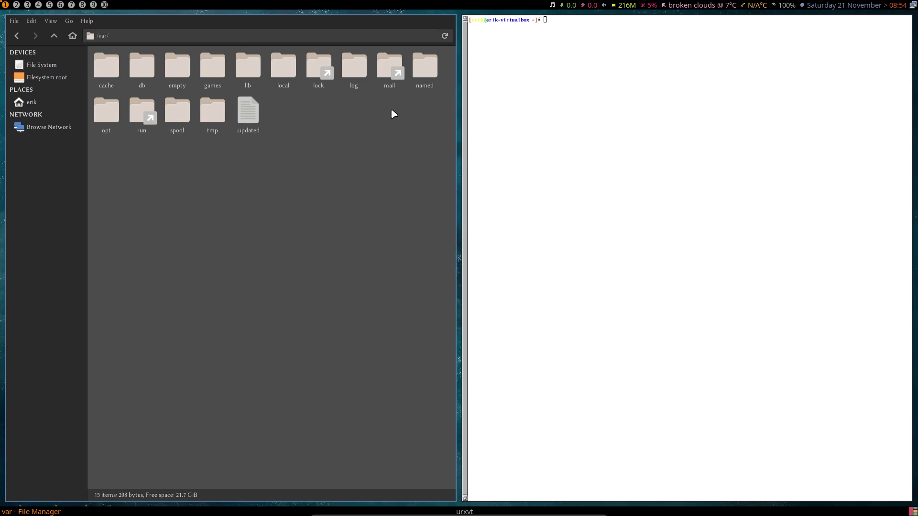
pyautogui.click(54, 35)
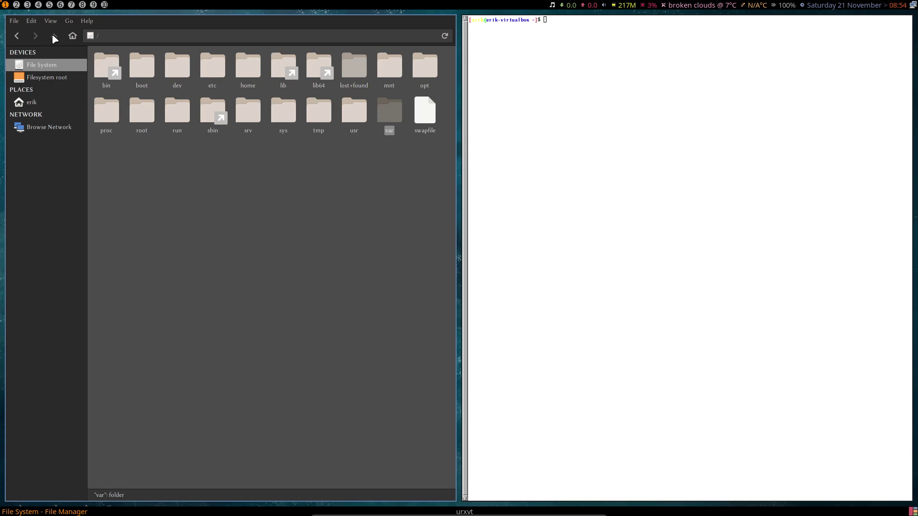
# Step: Open usr, share and then xsessions, and select the Dwm session file
pyautogui.doubleClick(348, 113)
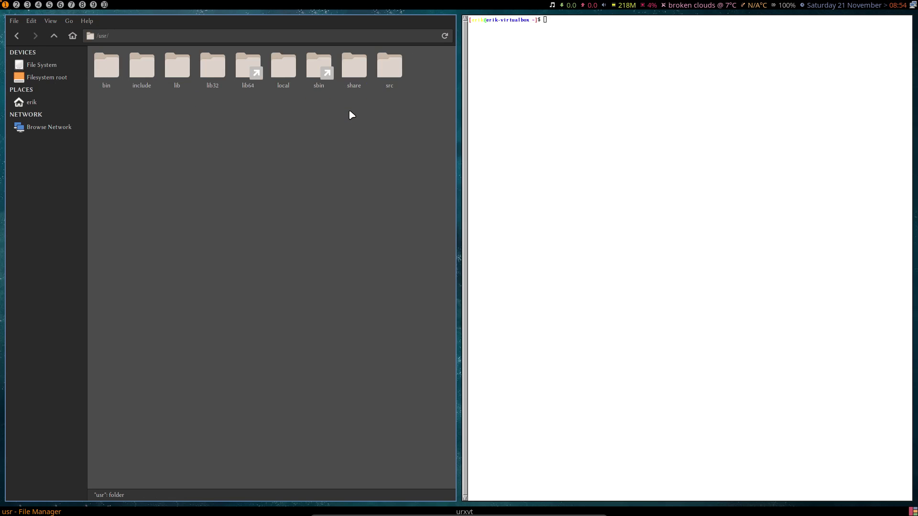
pyautogui.doubleClick(354, 65)
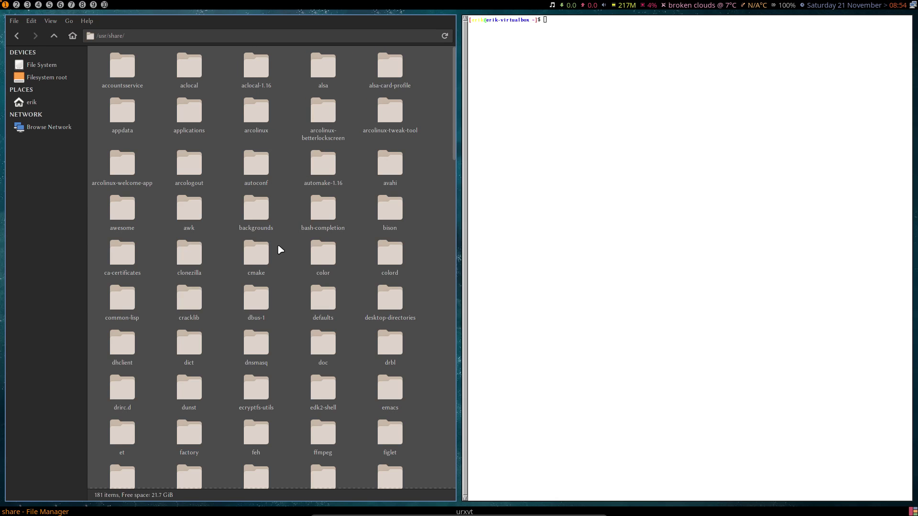
pyautogui.write('xse')
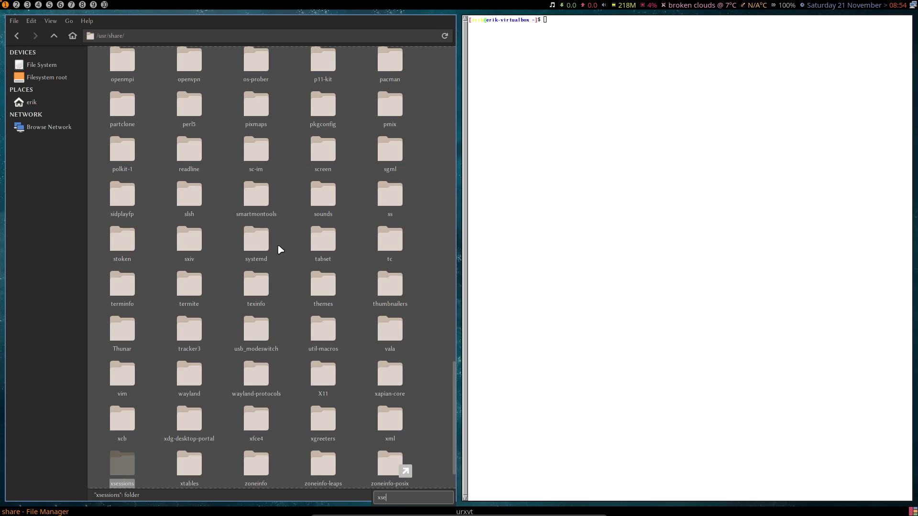
pyautogui.press('Return')
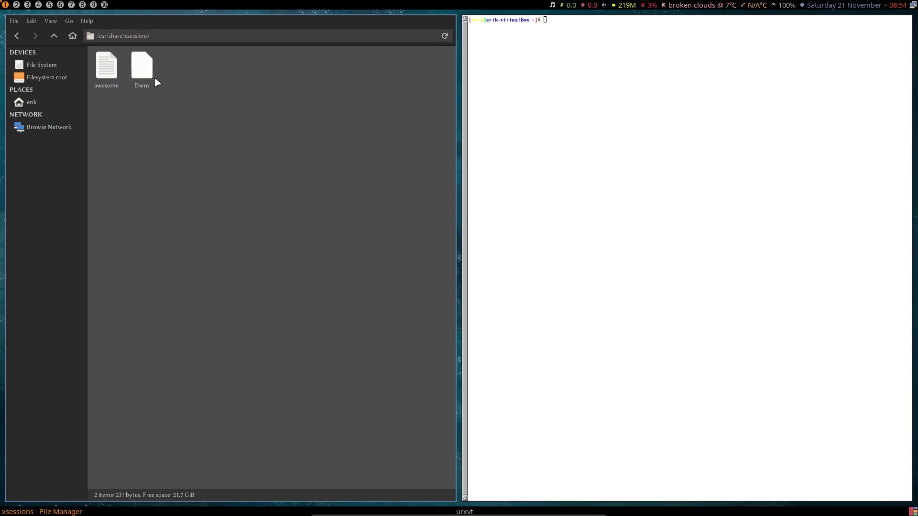
pyautogui.click(150, 71)
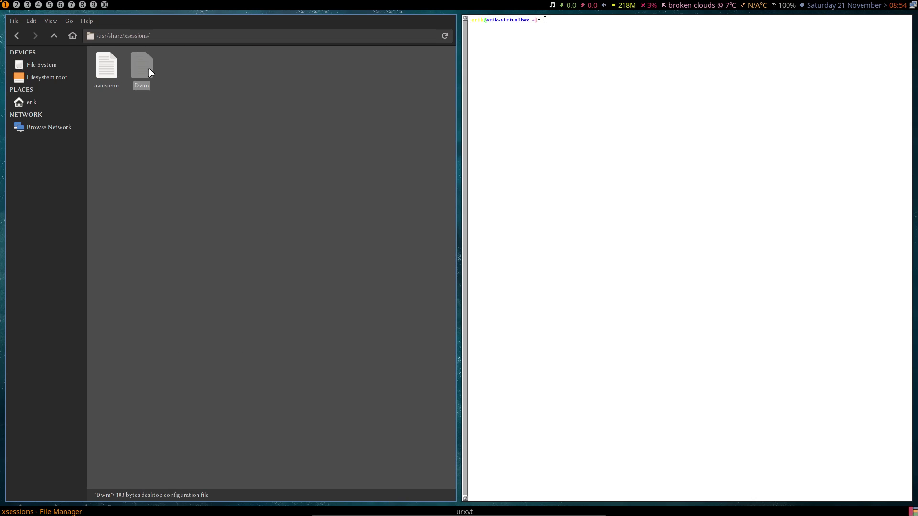
pyautogui.click(578, 78)
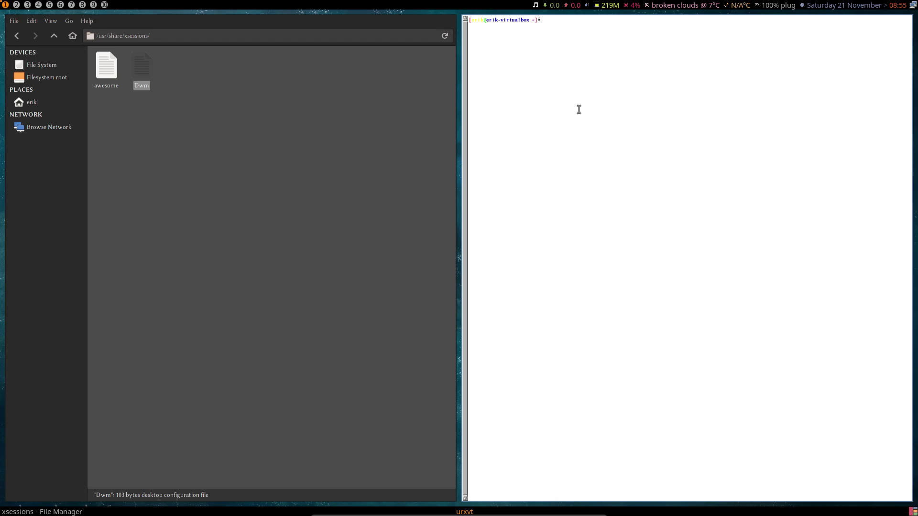
pyautogui.rightClick(275, 104)
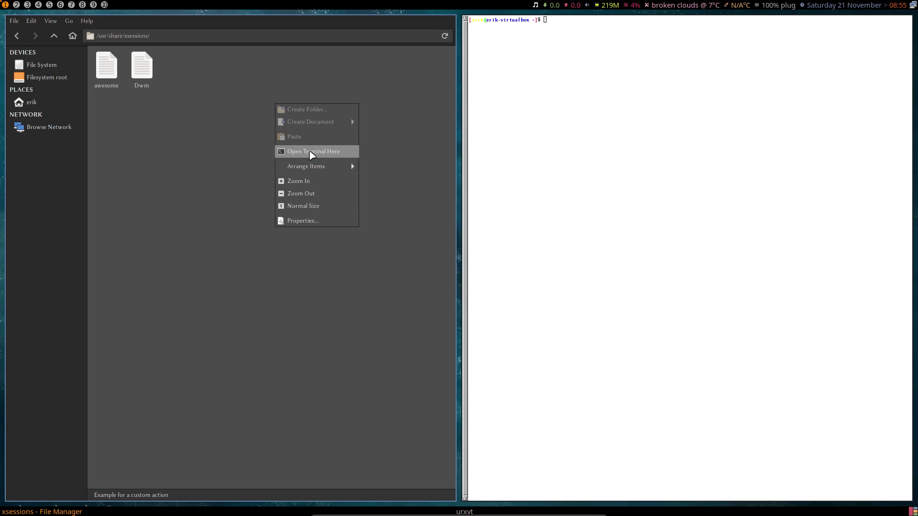
pyautogui.click(203, 228)
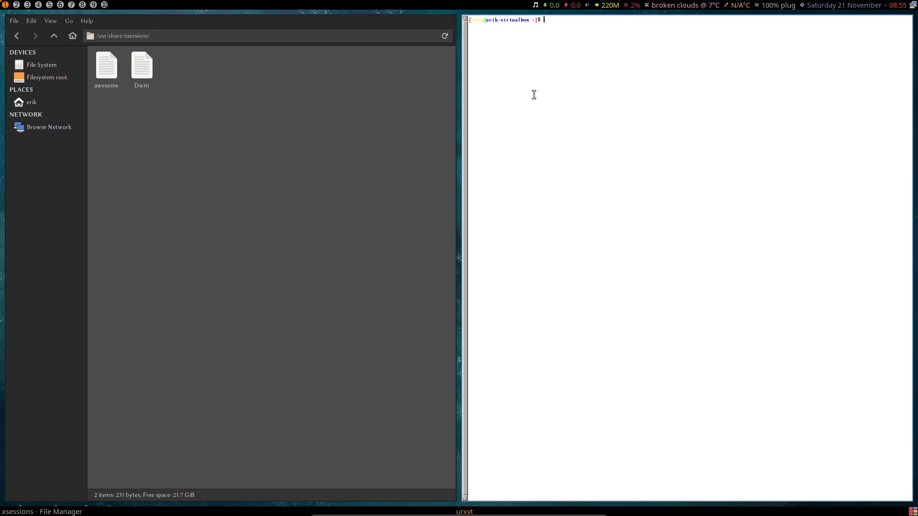
# Step: Run neofetch in urxvt and highlight its terminal and zsh 5.8 output lines
pyautogui.write('neofetch')
pyautogui.press('Return')
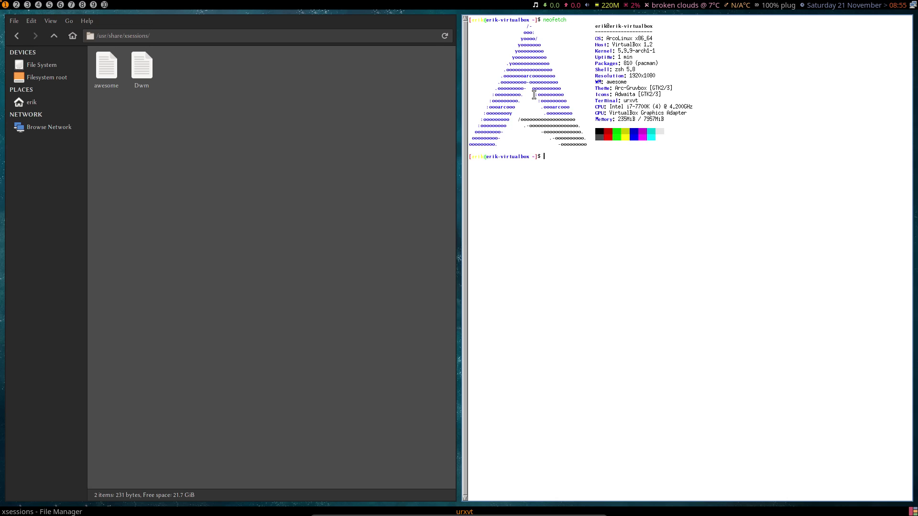
pyautogui.moveTo(640, 101); pyautogui.dragTo(616, 100)
pyautogui.moveTo(636, 70); pyautogui.dragTo(602, 70)
# Step: Close urxvt and open a terminal in /usr/share/xsessions, moved to the screen centre
pyautogui.click(688, 151)
pyautogui.press('super+q')
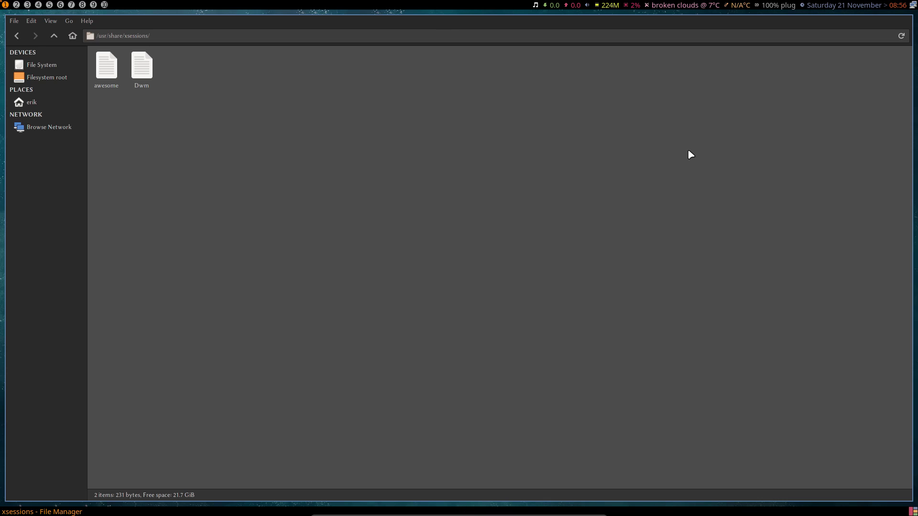
pyautogui.rightClick(362, 108)
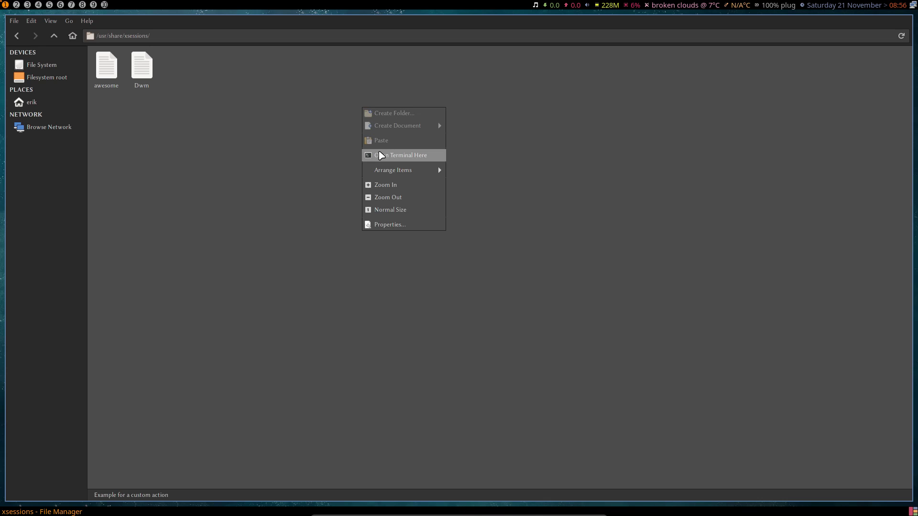
pyautogui.click(381, 155)
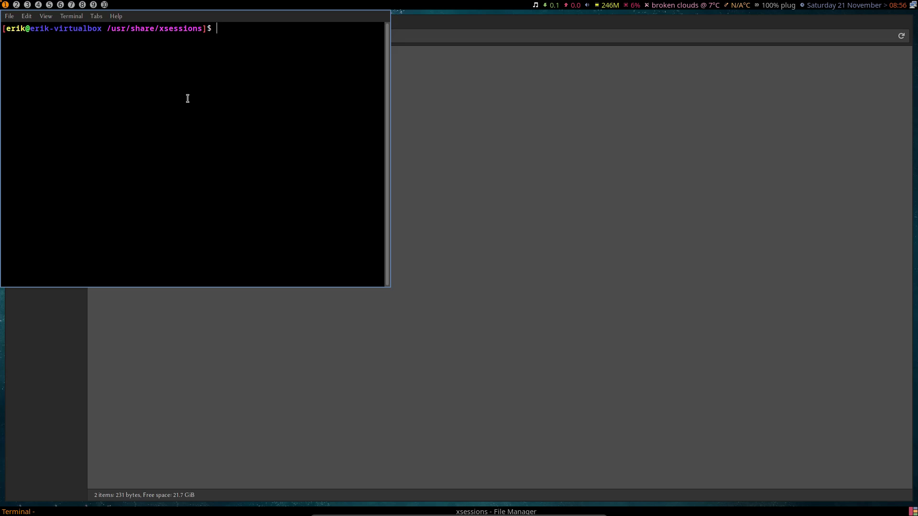
pyautogui.keyDown('super'); pyautogui.moveTo(188, 99); pyautogui.dragTo(495, 154); pyautogui.keyUp('super')
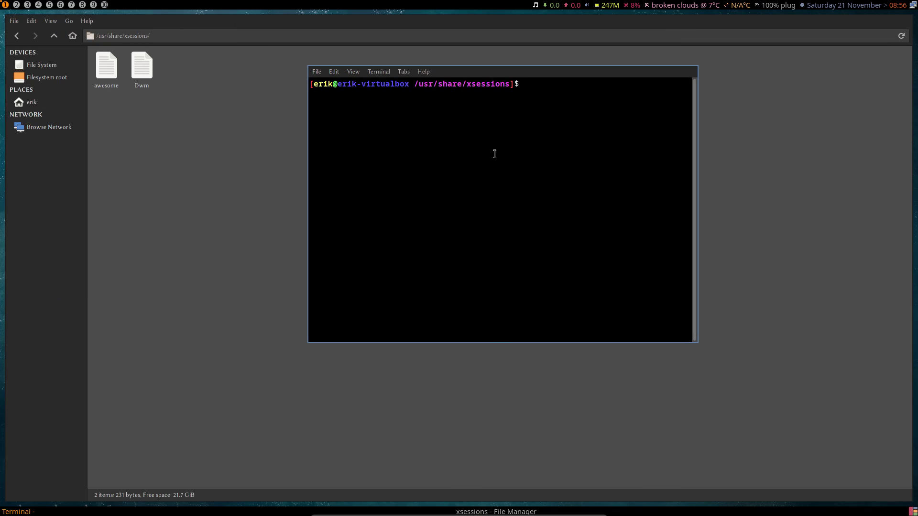
# Step: Create test.desktop with sudo touch, authorise it, and list the folder with ls -al
pyautogui.write('sudo')
pyautogui.write('touch test.desktop')
pyautogui.press('Return')
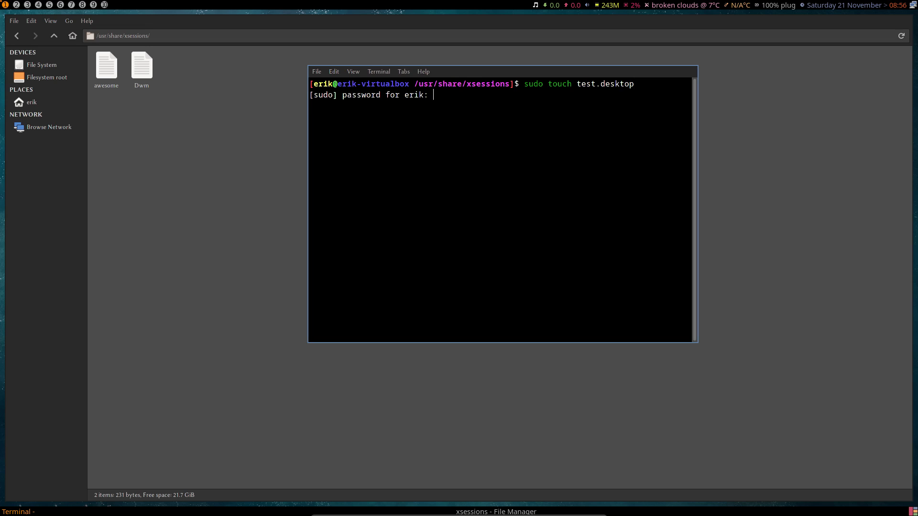
pyautogui.press('Return')
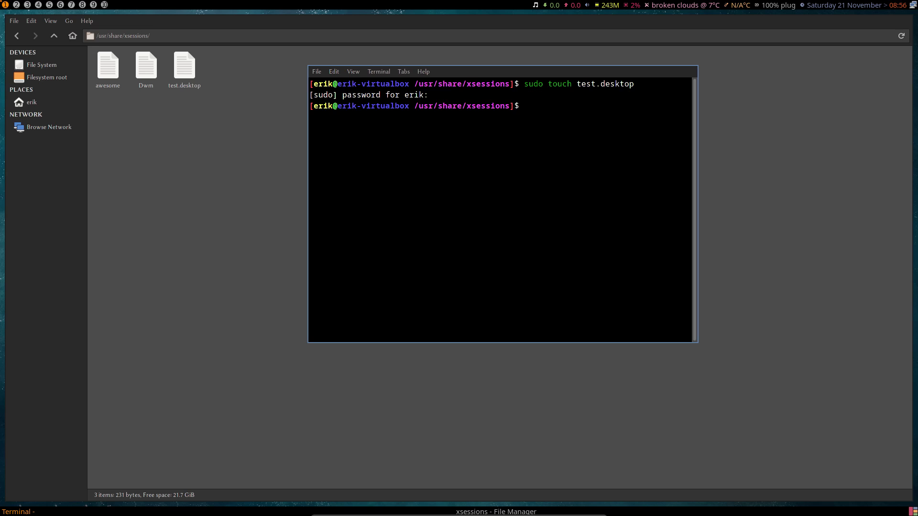
pyautogui.write('ls -al')
pyautogui.press('Return')
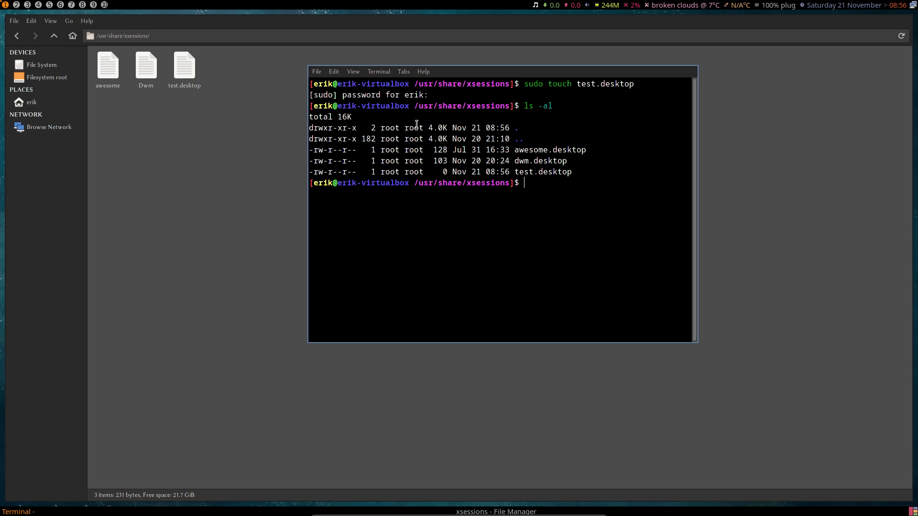
# Step: Select test.desktop and the Dwm file, viewing and dismissing the Dwm file's actions
pyautogui.click(192, 79)
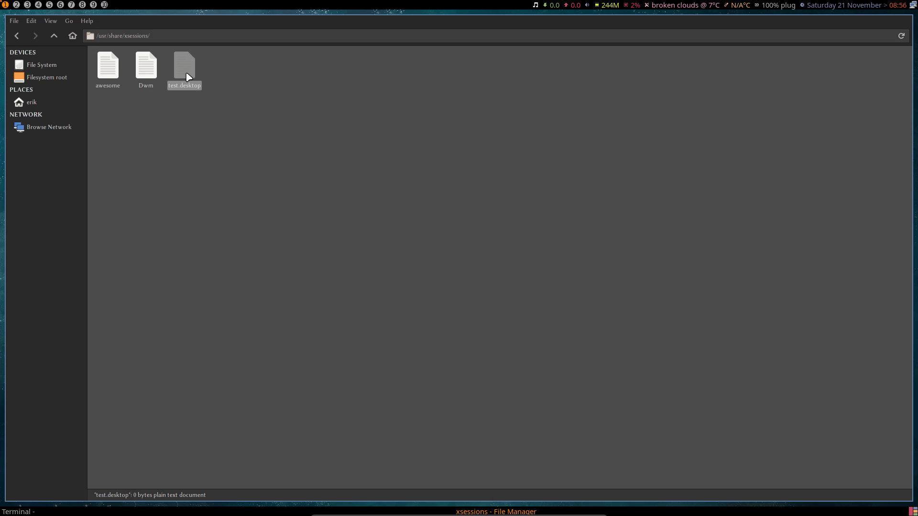
pyautogui.click(144, 74)
pyautogui.rightClick(144, 73)
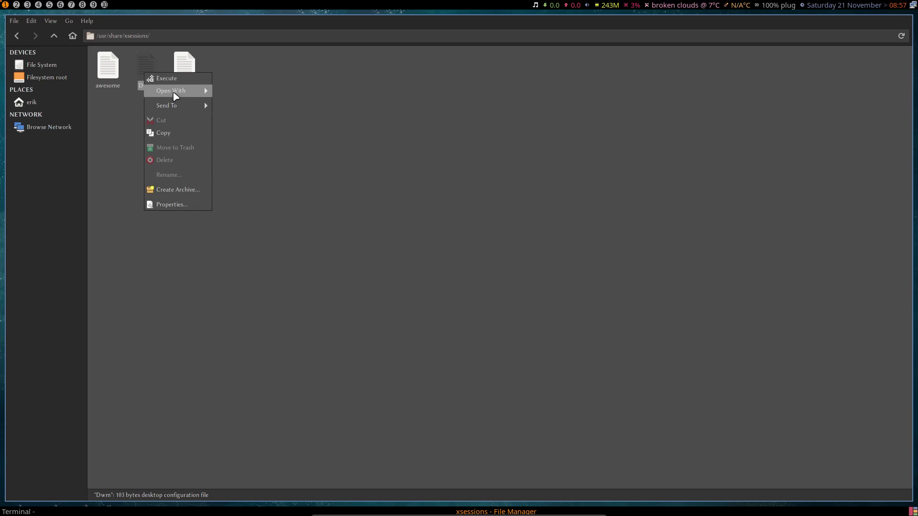
pyautogui.moveTo(175, 91)
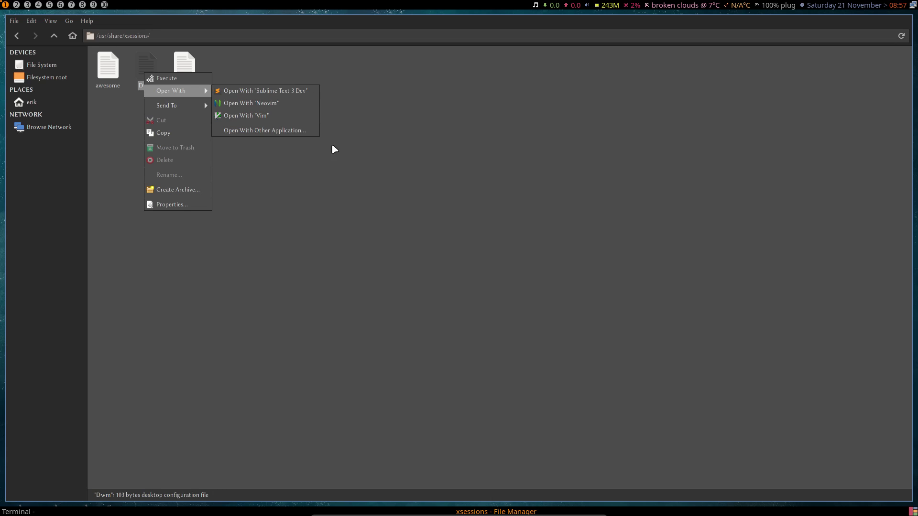
pyautogui.click(254, 145)
# Step: In a terminal in xsessions, reinstall sublime-text-dev with sudo pacman -S and confirm
pyautogui.rightClick(255, 146)
pyautogui.click(297, 193)
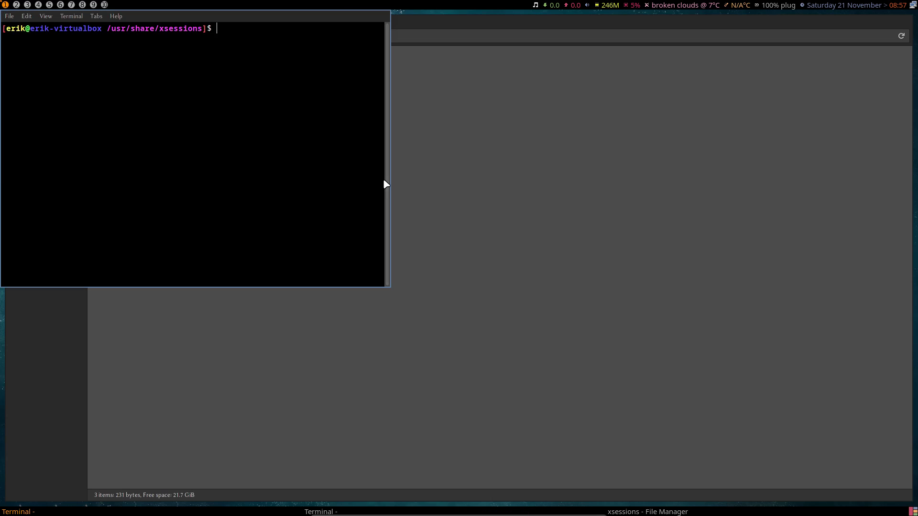
pyautogui.write('sudo pacman -S subl')
pyautogui.press('Tab')
pyautogui.press('Return')
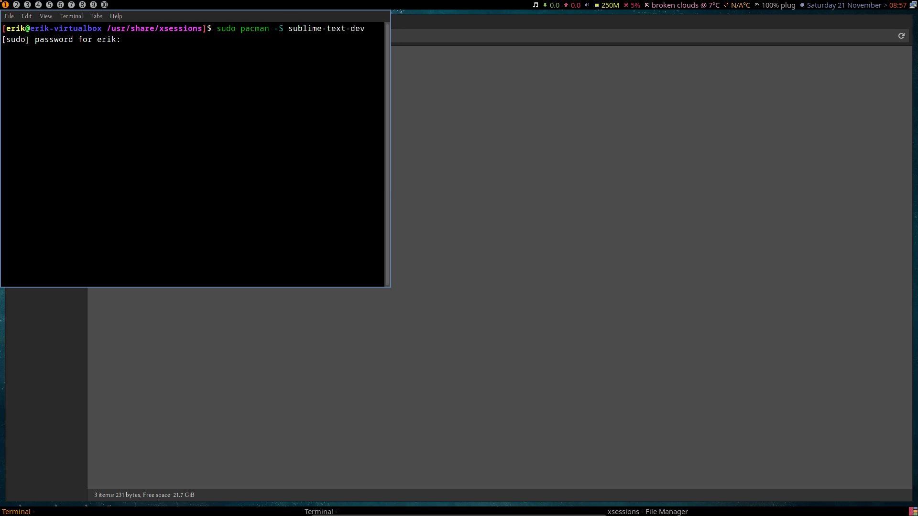
pyautogui.press('Return')
pyautogui.press('Return')
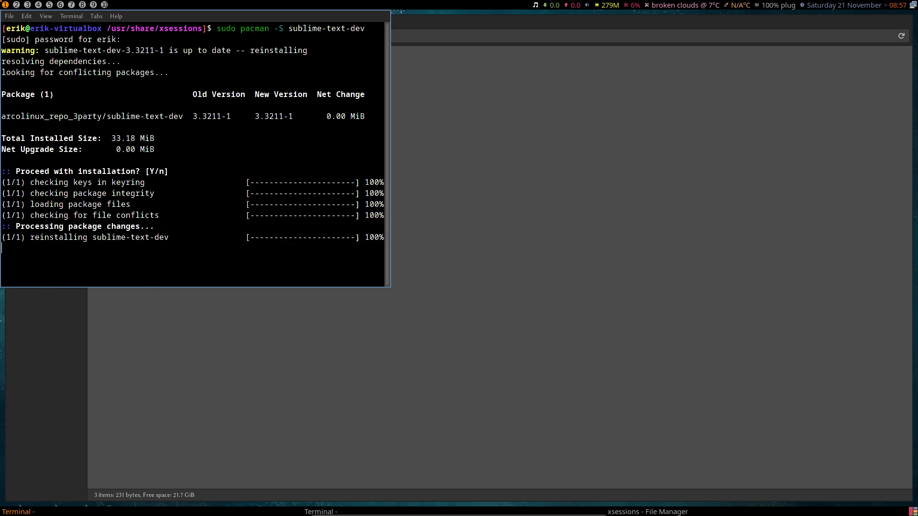
# Step: Close the terminal and bring up the actions for test.desktop in File Manager
pyautogui.press('super+q')
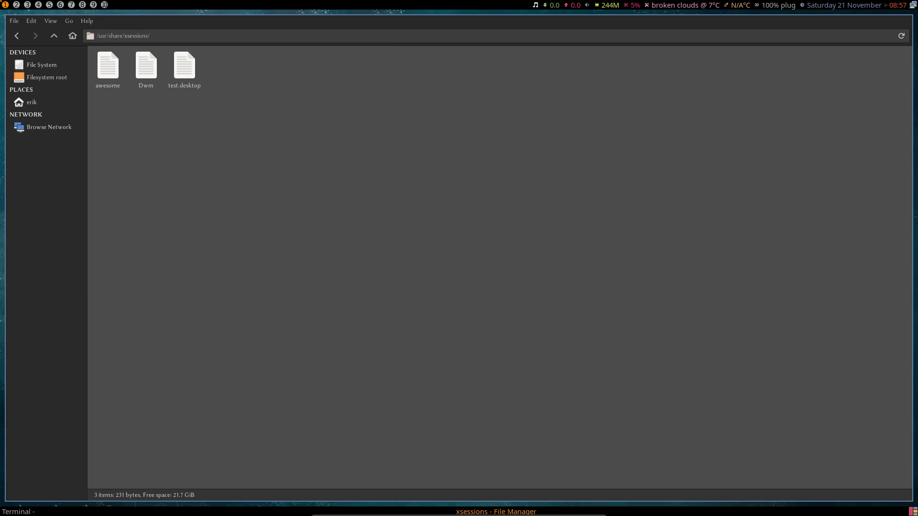
pyautogui.click(184, 74)
pyautogui.rightClick(185, 75)
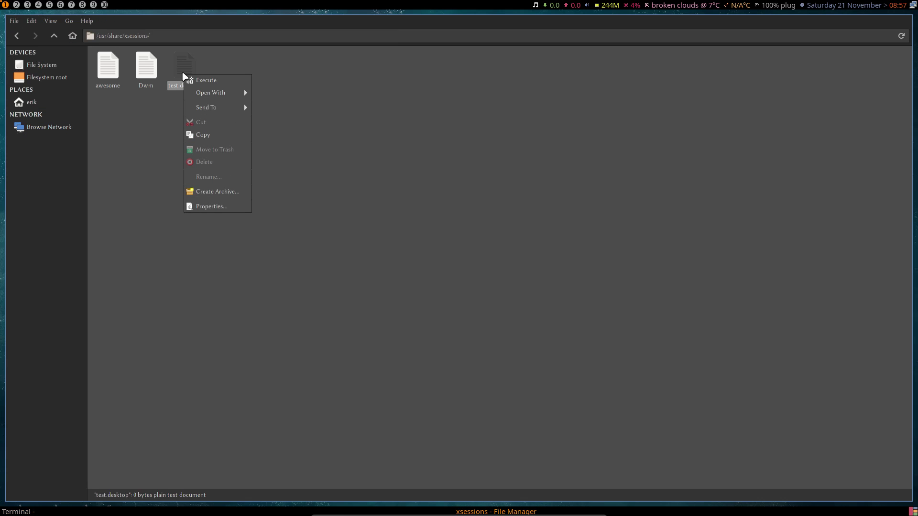
# Step: Open test.desktop and dwm.desktop together in Sublime Text
pyautogui.moveTo(225, 93)
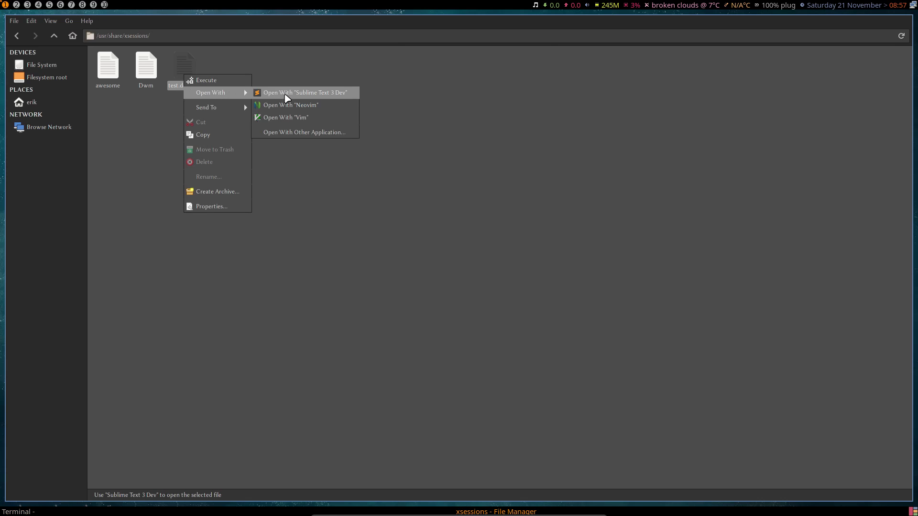
pyautogui.click(287, 94)
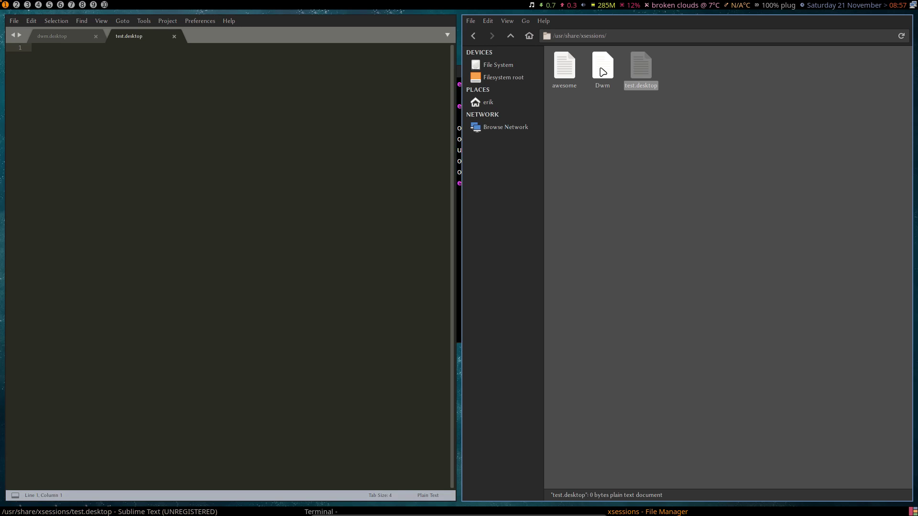
pyautogui.click(602, 68)
pyautogui.rightClick(602, 69)
pyautogui.moveTo(627, 88)
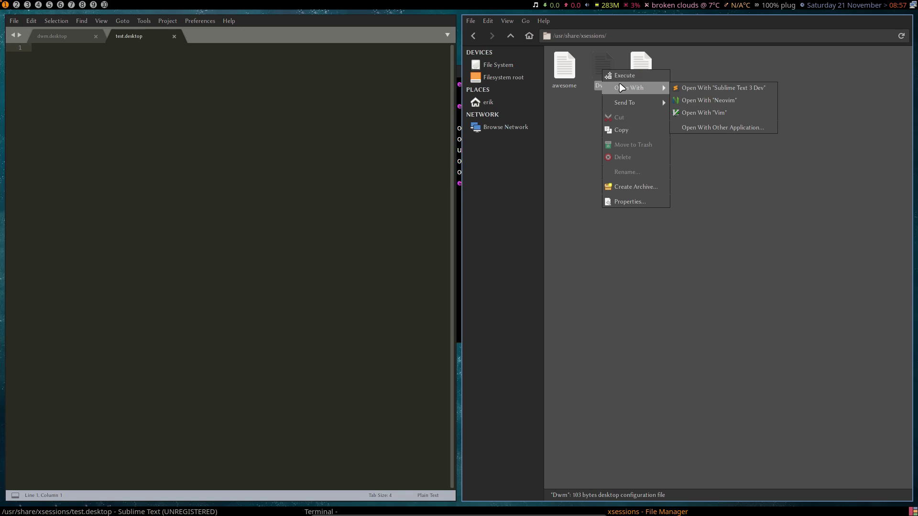
pyautogui.click(698, 87)
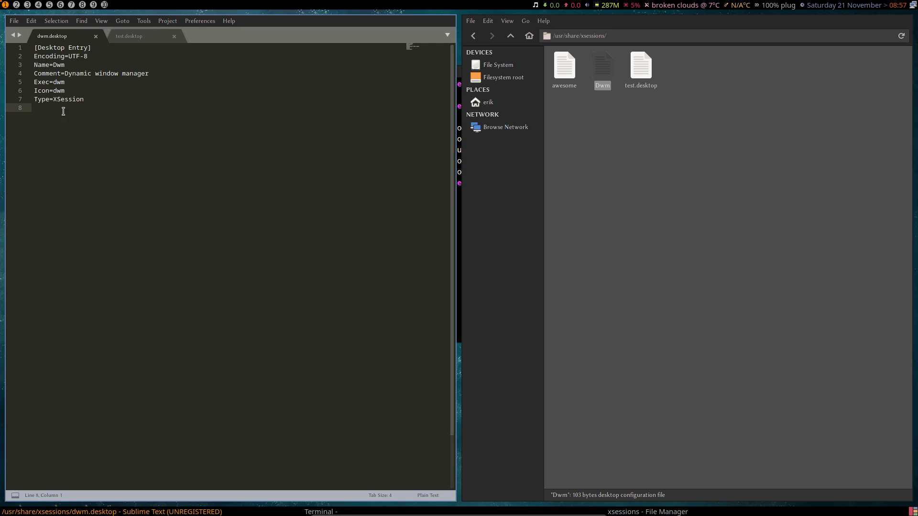
# Step: Copy the [Desktop Entry] header from dwm.desktop into test.desktop and save with the password
pyautogui.moveTo(25, 107); pyautogui.dragTo(18, 47)
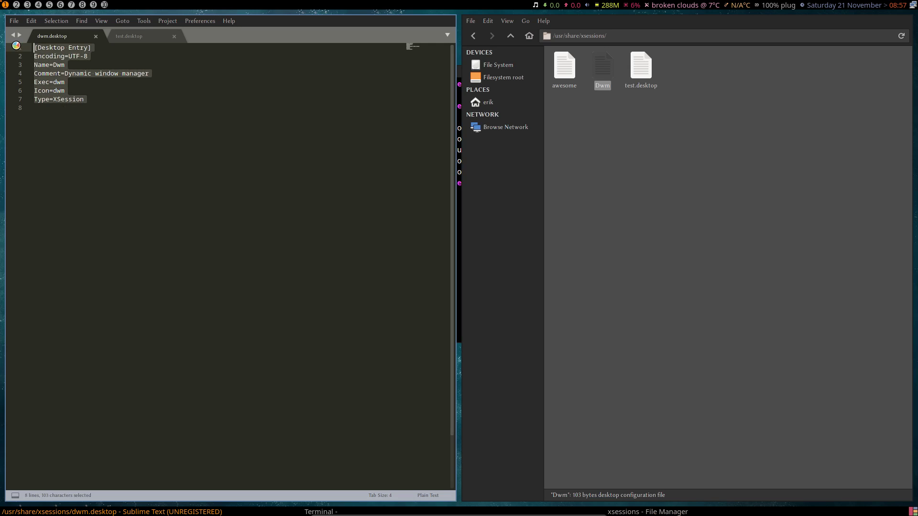
pyautogui.hotkey('ctrl', '=')
pyautogui.hotkey('ctrl', '=')
pyautogui.hotkey('ctrl', '=')
pyautogui.hotkey('ctrl', '=')
pyautogui.hotkey('ctrl', '=')
pyautogui.hotkey('ctrl', '=')
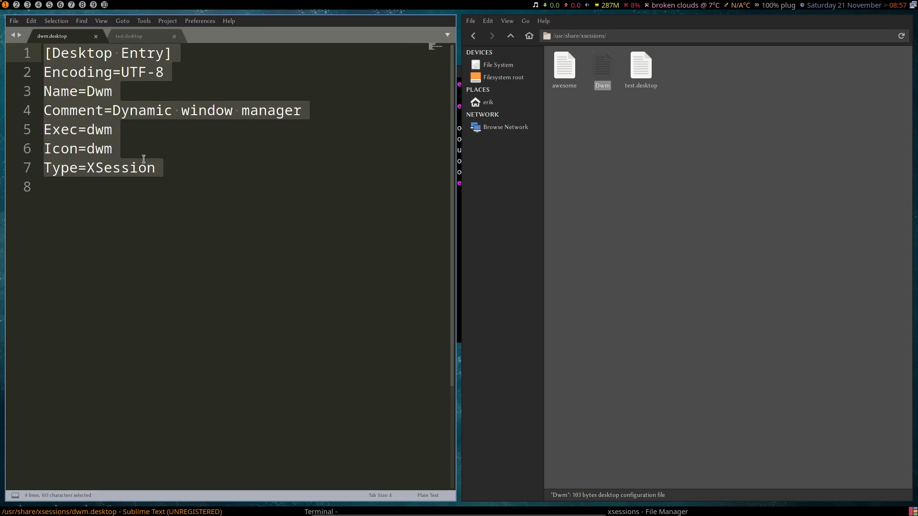
pyautogui.click(210, 53)
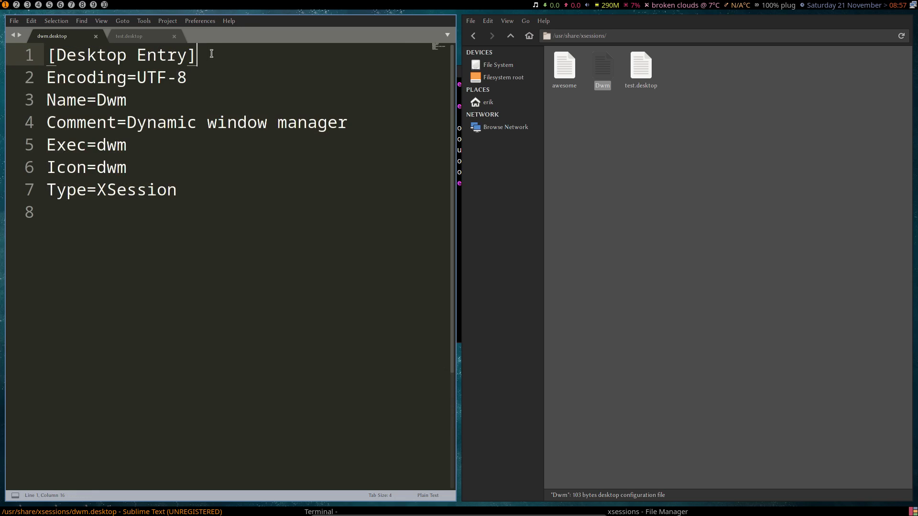
pyautogui.moveTo(210, 54); pyautogui.dragTo(35, 57)
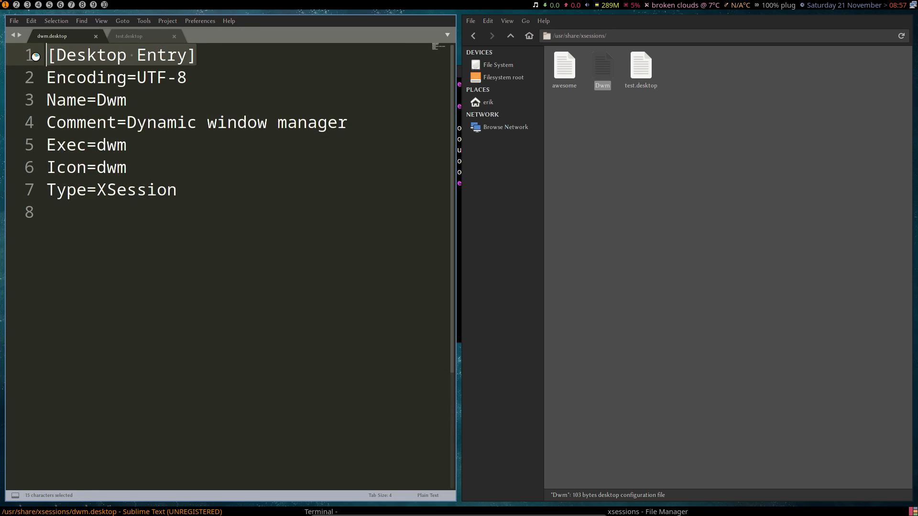
pyautogui.hotkey('ctrl', 'c')
pyautogui.click(124, 36)
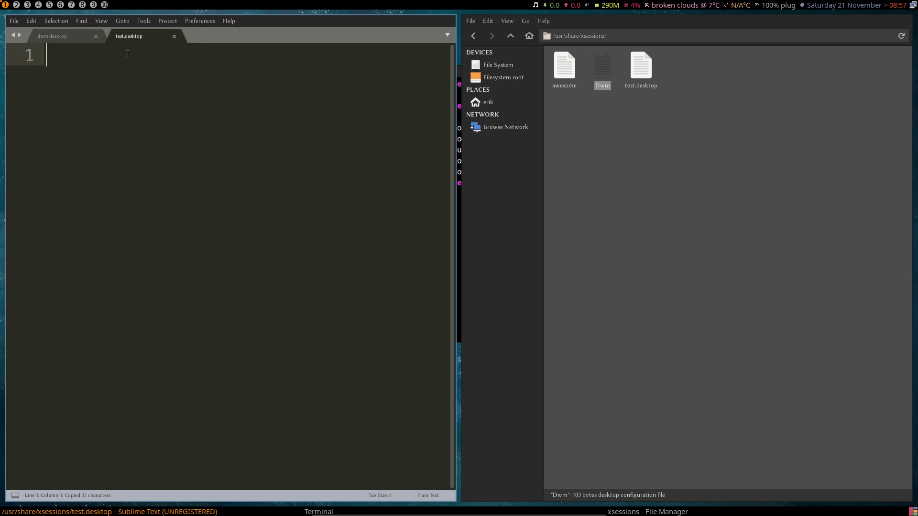
pyautogui.hotkey('ctrl', 'v')
pyautogui.hotkey('ctrl', 's')
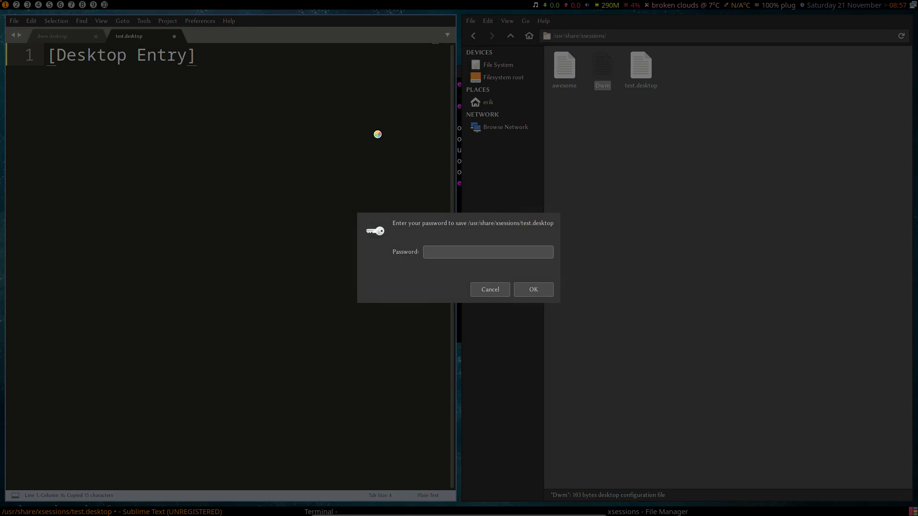
pyautogui.write('****')
pyautogui.press('Return')
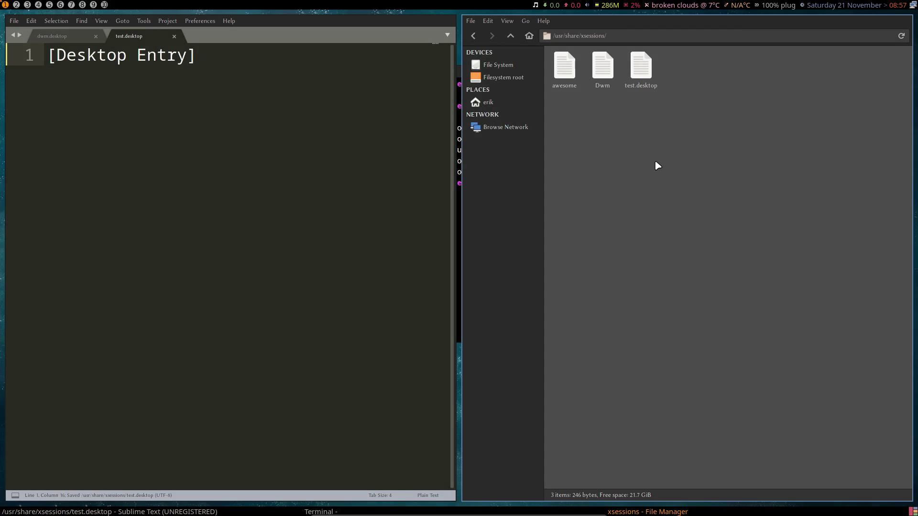
# Step: Copy the Type=XSession line from dwm.desktop
pyautogui.click(510, 38)
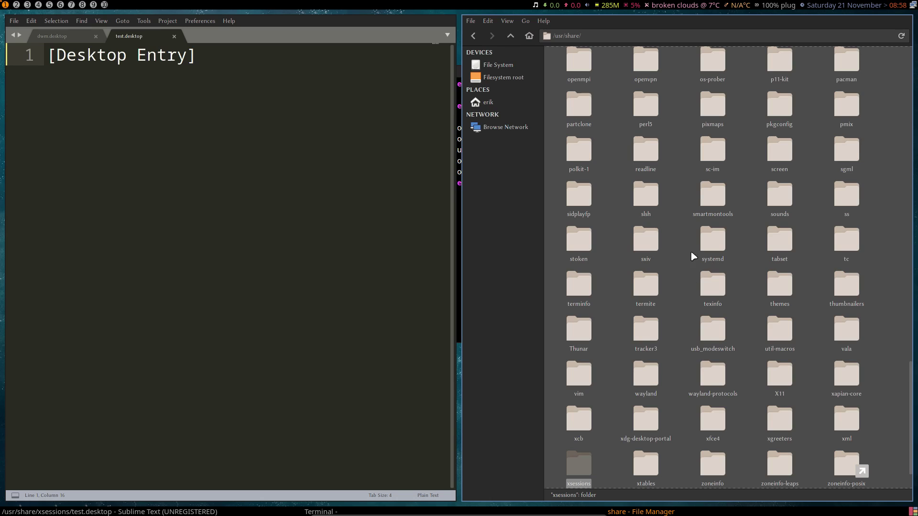
pyautogui.doubleClick(584, 475)
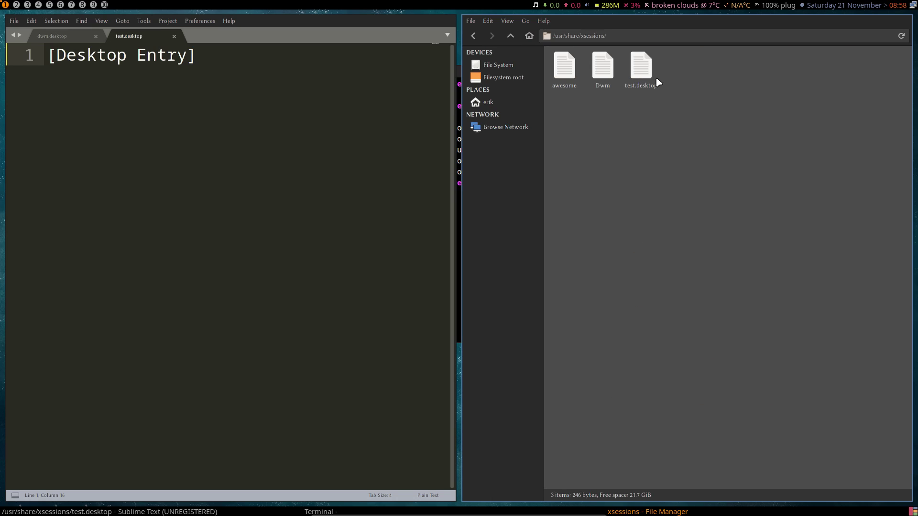
pyautogui.click(82, 37)
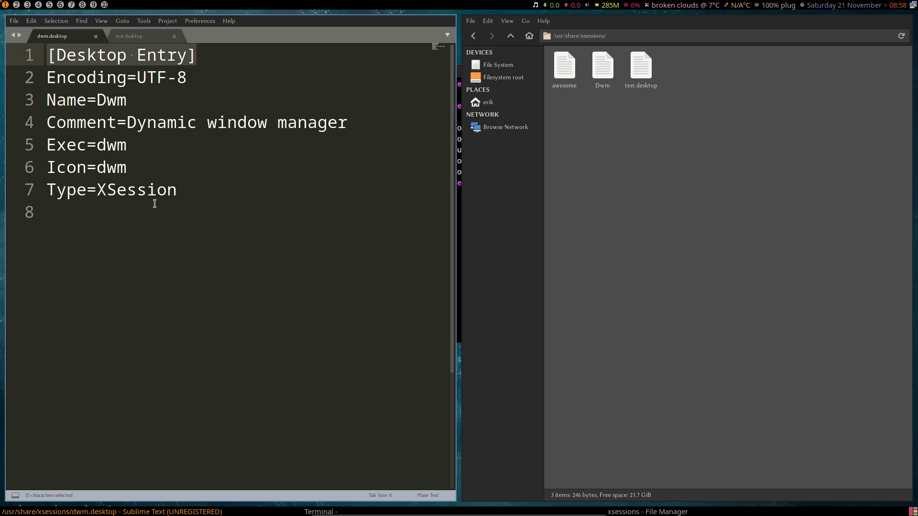
pyautogui.moveTo(187, 194); pyautogui.dragTo(30, 200)
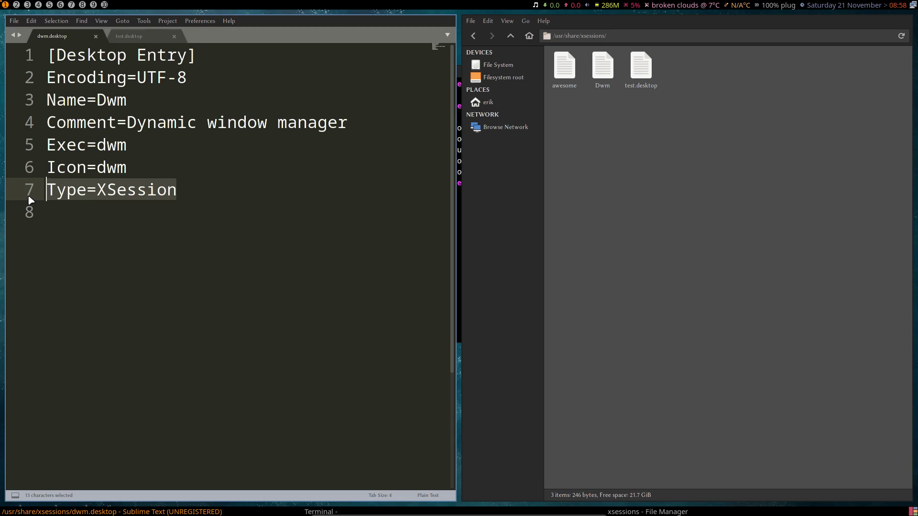
pyautogui.hotkey('ctrl', 'x')
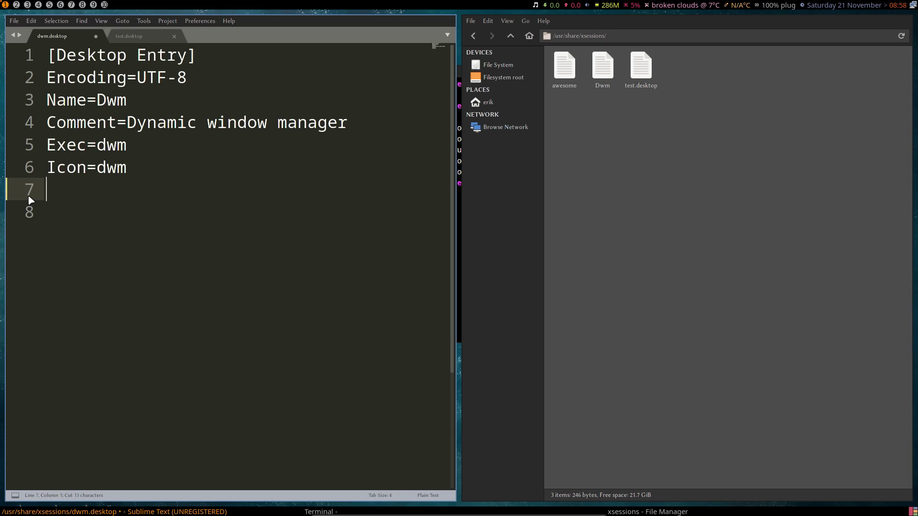
pyautogui.hotkey('ctrl', 'z')
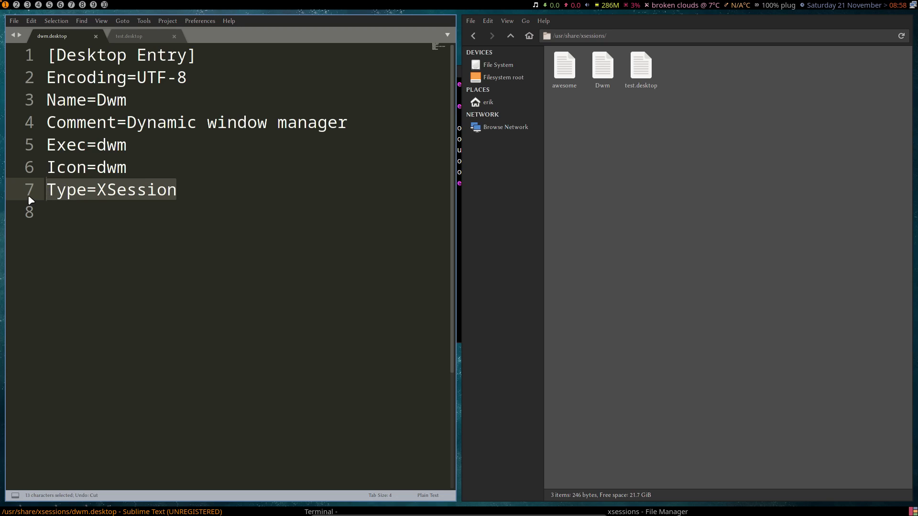
pyautogui.hotkey('ctrl', 'c')
# Step: Paste Type=XSession as line 2 of test.desktop and save with the password
pyautogui.click(128, 35)
pyautogui.press('Return')
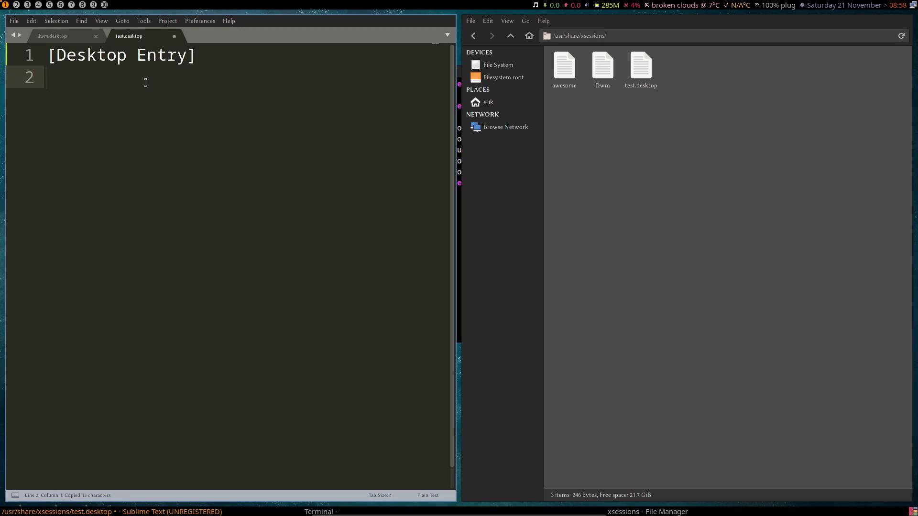
pyautogui.hotkey('ctrl', 'v')
pyautogui.hotkey('ctrl', 's')
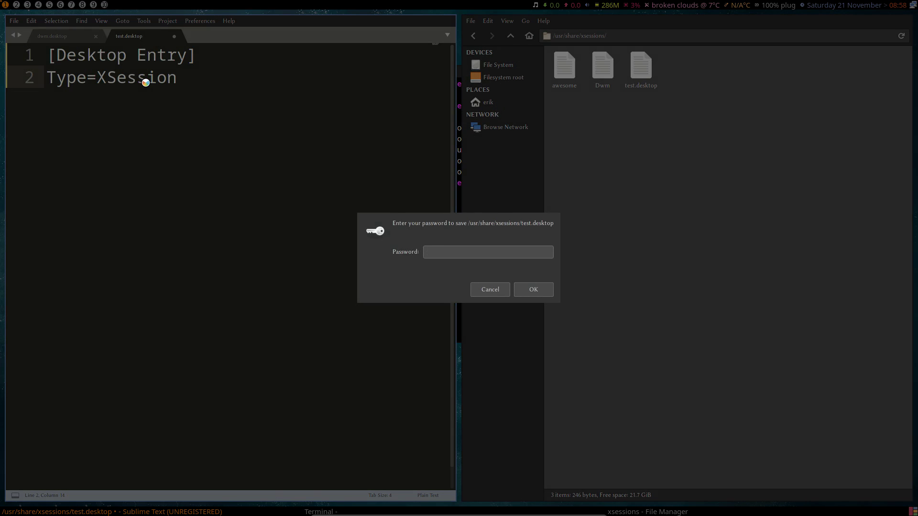
pyautogui.write('******')
pyautogui.press('Return')
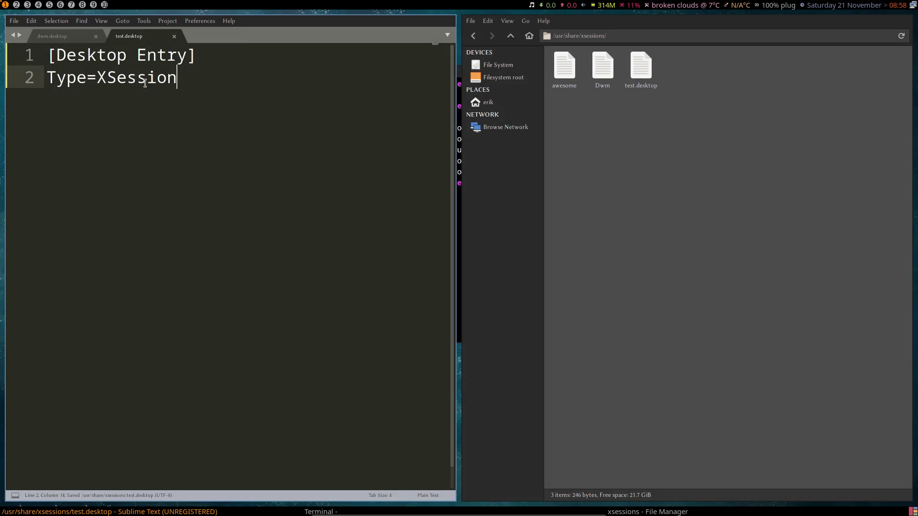
# Step: Reopen the xsessions folder and select test.desktop to check its size
pyautogui.click(510, 36)
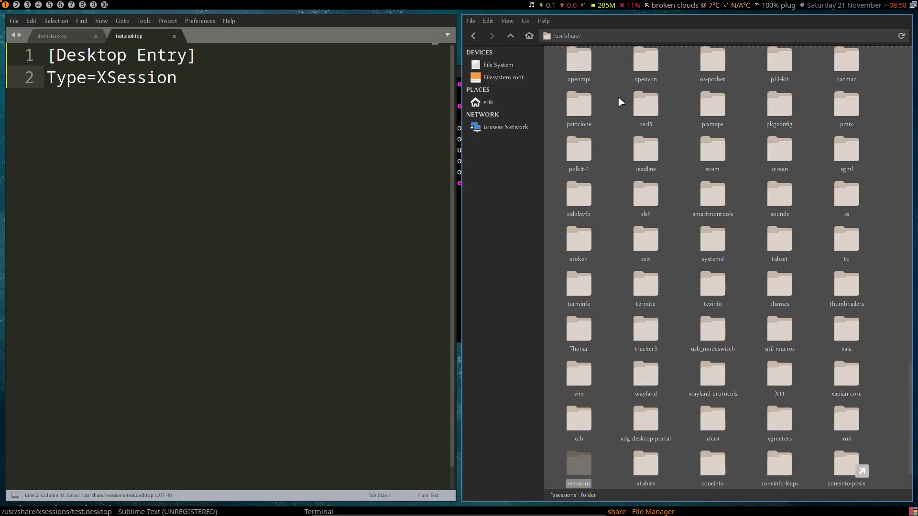
pyautogui.doubleClick(583, 463)
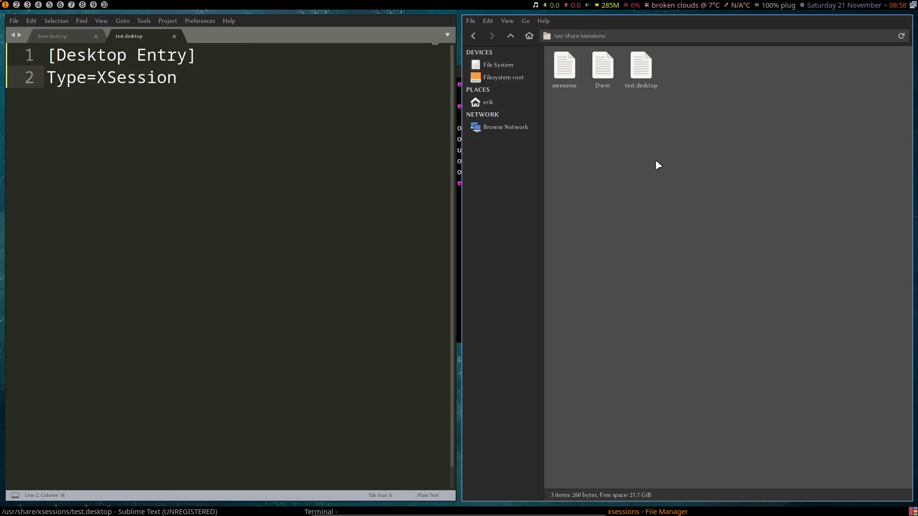
pyautogui.click(648, 73)
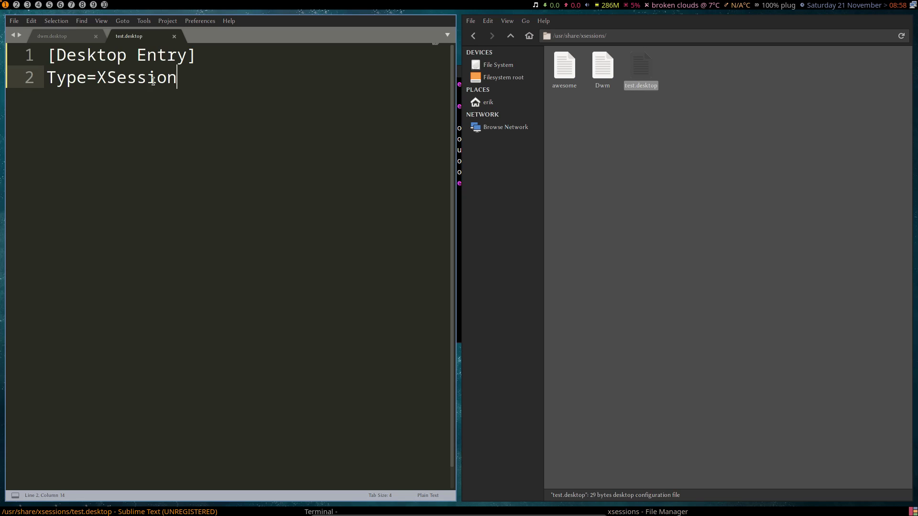
# Step: Overwrite test.desktop with the whole seven-line Dwm entry copied from dwm.desktop and start saving
pyautogui.click(63, 37)
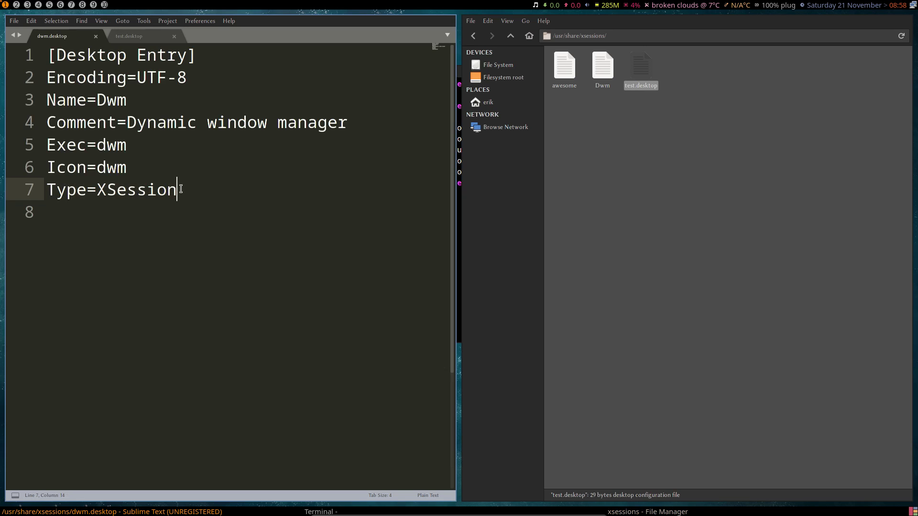
pyautogui.moveTo(181, 188); pyautogui.dragTo(16, 61)
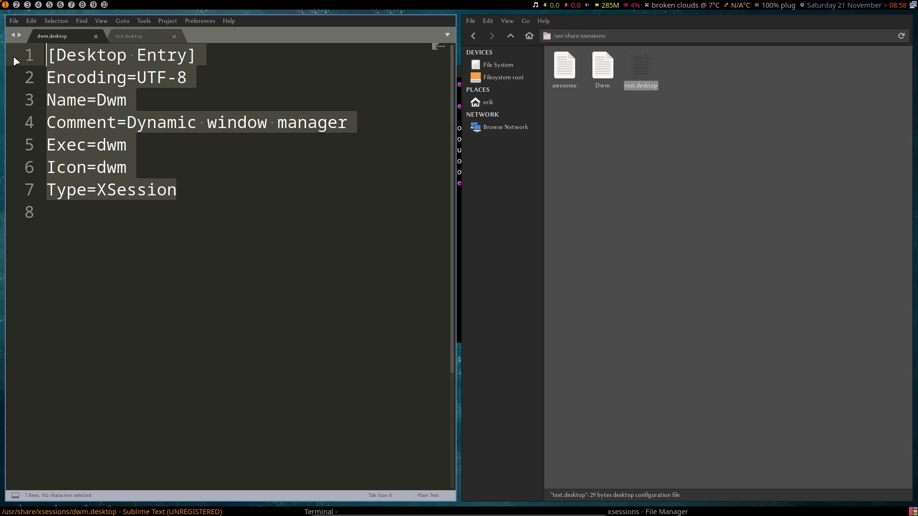
pyautogui.hotkey('ctrl', 'c')
pyautogui.click(149, 39)
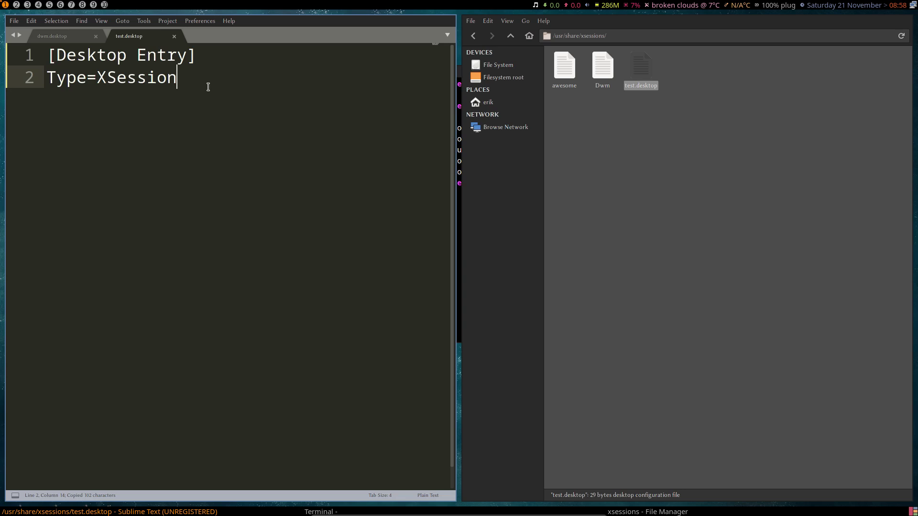
pyautogui.hotkey('ctrl', 'a')
pyautogui.hotkey('ctrl', 'v')
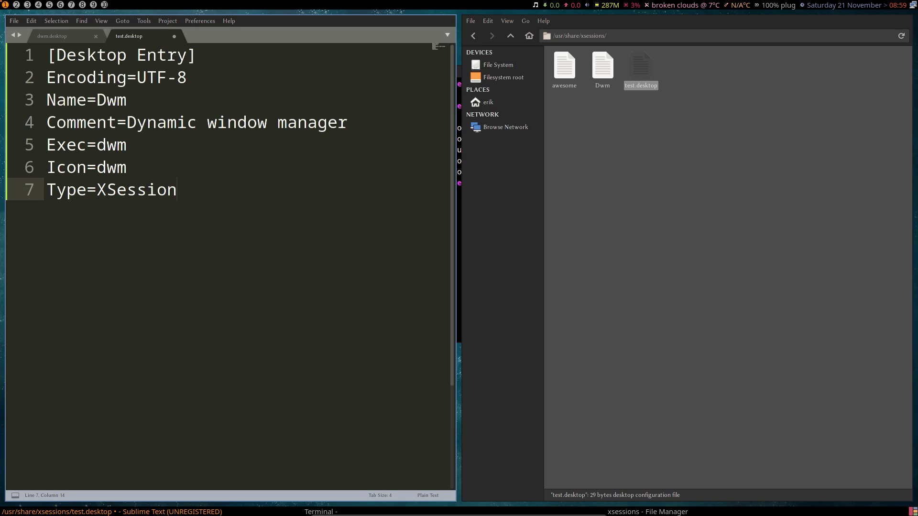
pyautogui.hotkey('ctrl', 's')
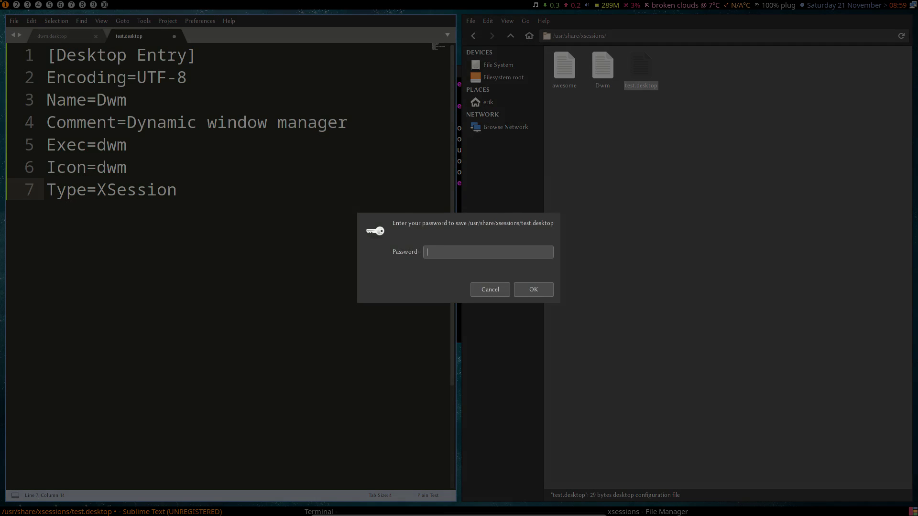
# Step: Confirm the password so test.desktop is saved with the seven-line Dwm entry
pyautogui.press('Return')
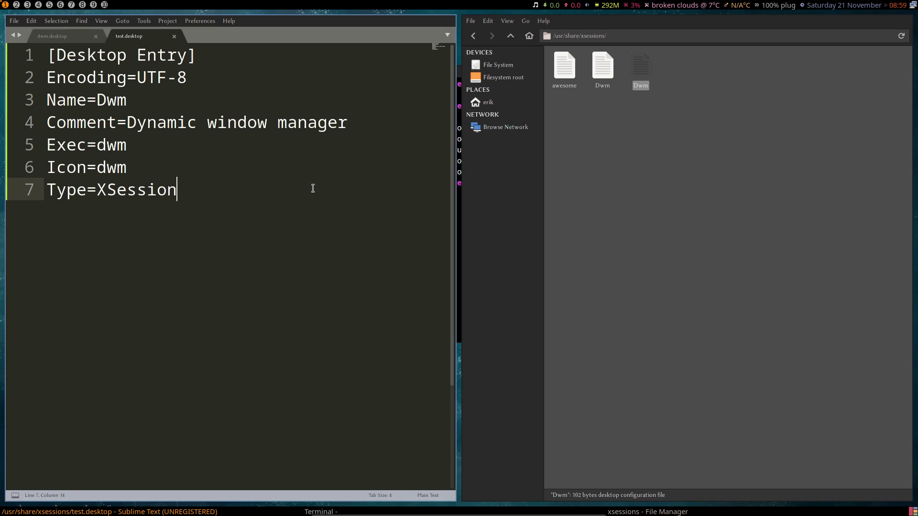
# Step: Change line 3 to Name=Test and save test.desktop with the password
pyautogui.doubleClick(115, 100)
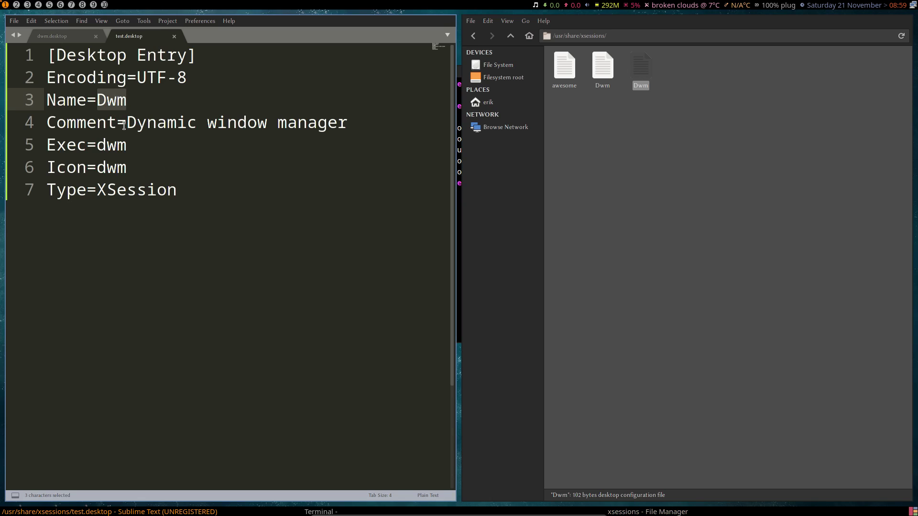
pyautogui.write('Test')
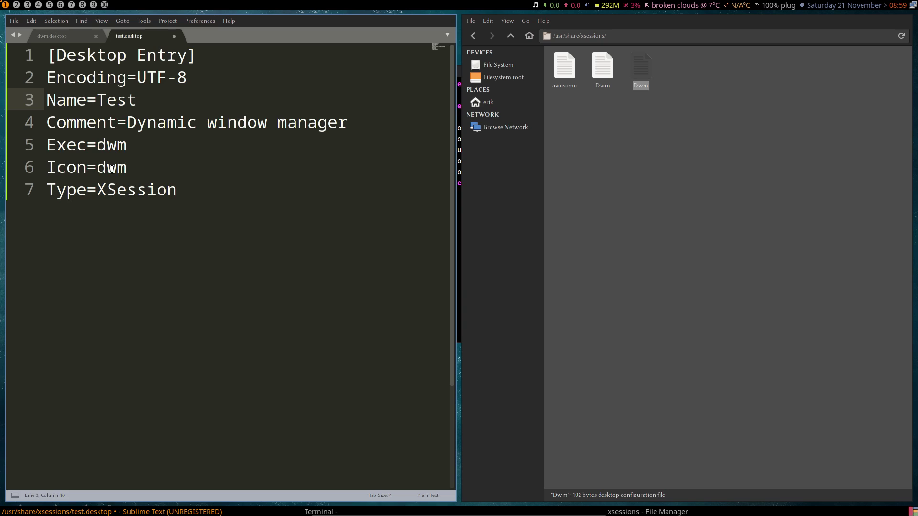
pyautogui.click(97, 168)
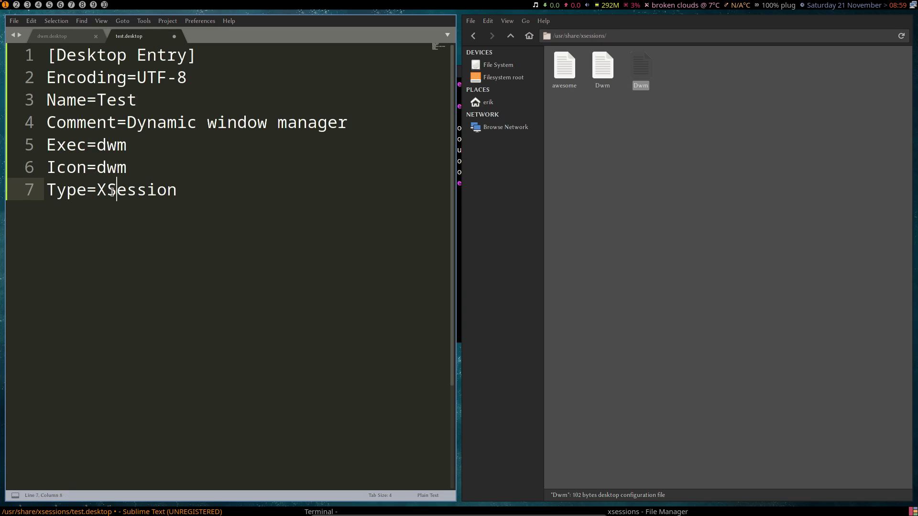
pyautogui.doubleClick(112, 190)
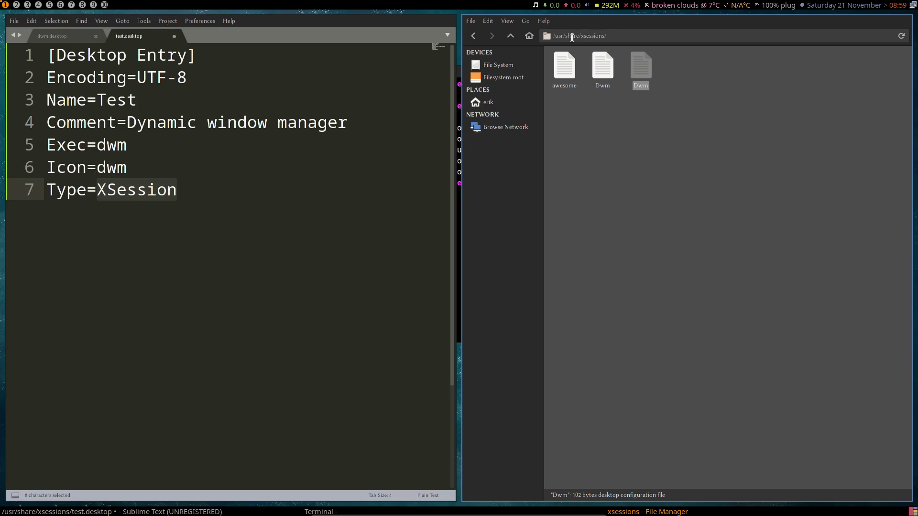
pyautogui.click(358, 353)
pyautogui.hotkey('ctrl', 's')
pyautogui.write('****')
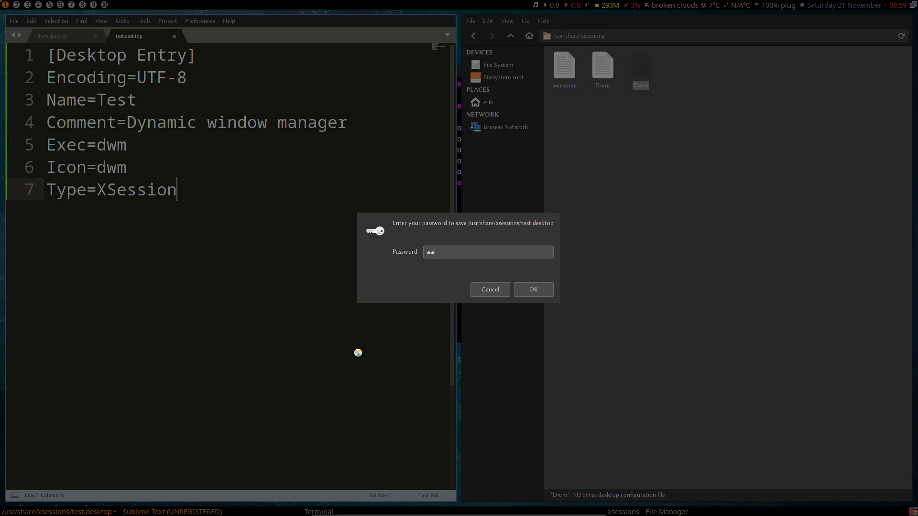
pyautogui.press('Return')
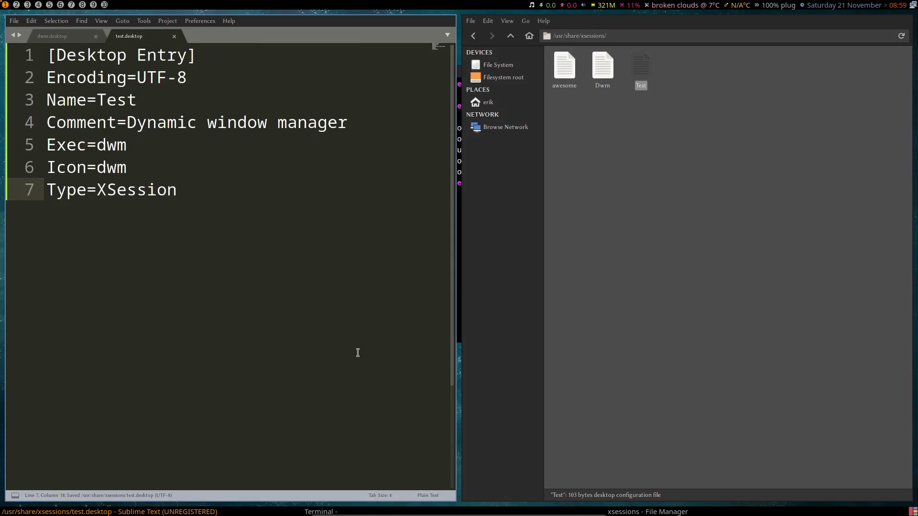
# Step: Log out, choose the Test session in LightDM and enter the login credentials
pyautogui.press('super+x')
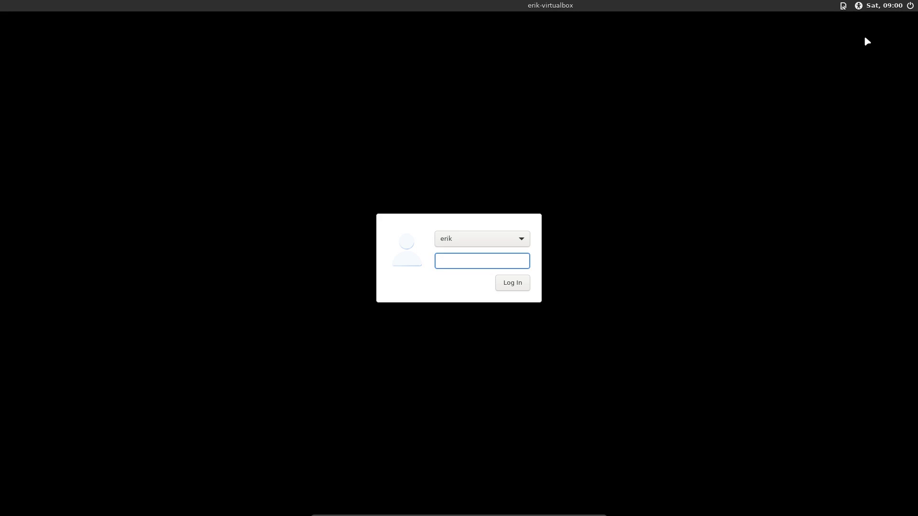
pyautogui.click(843, 6)
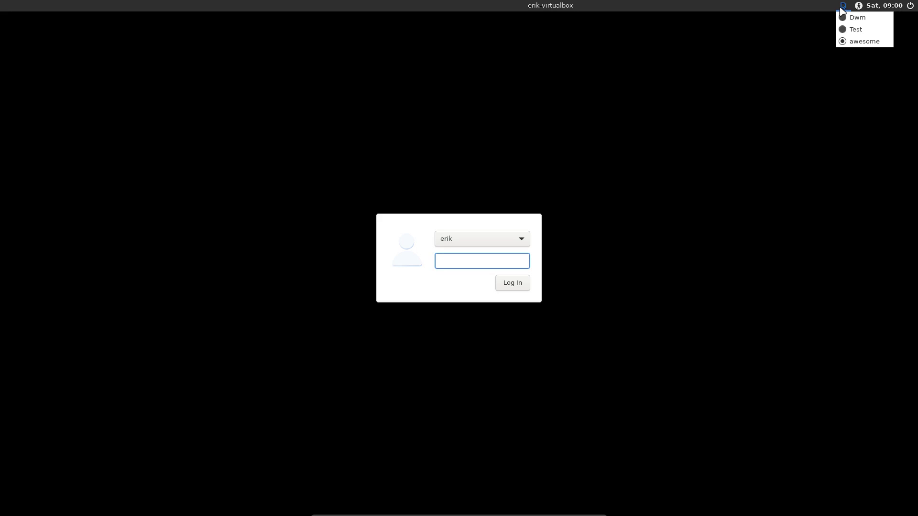
pyautogui.click(874, 29)
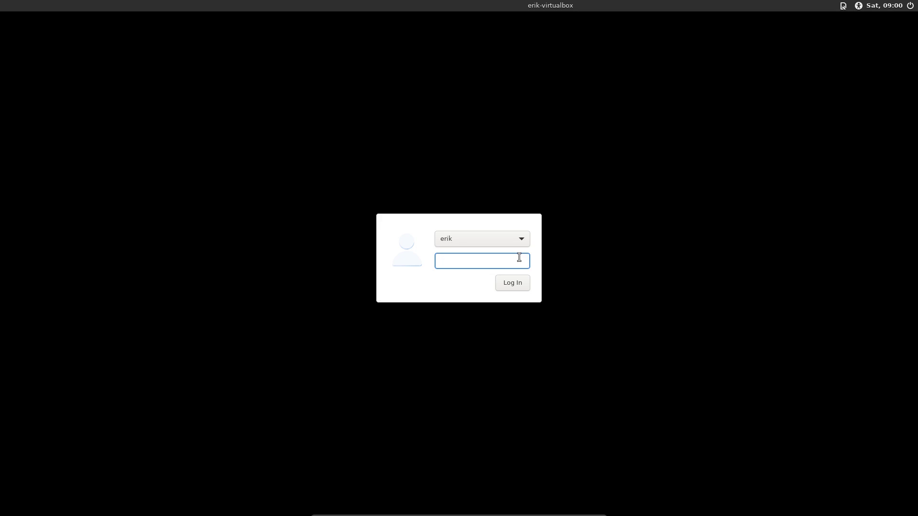
pyautogui.press('Return')
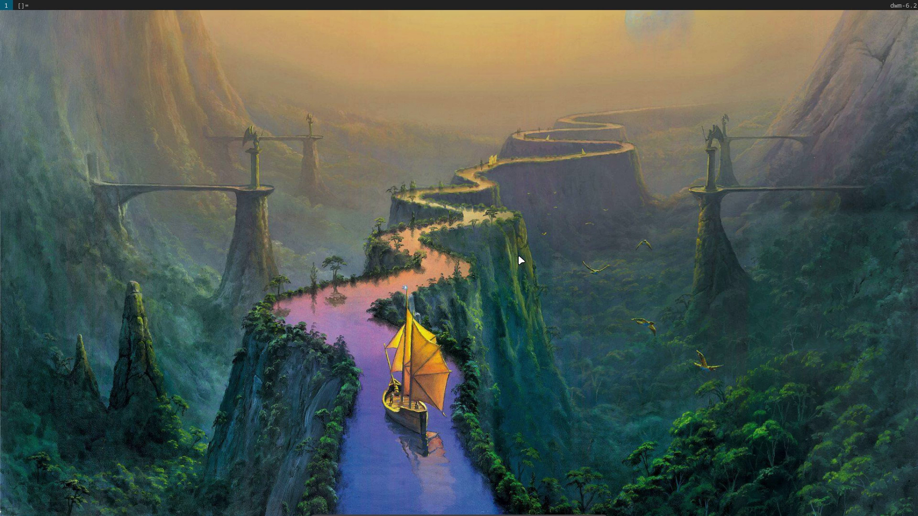